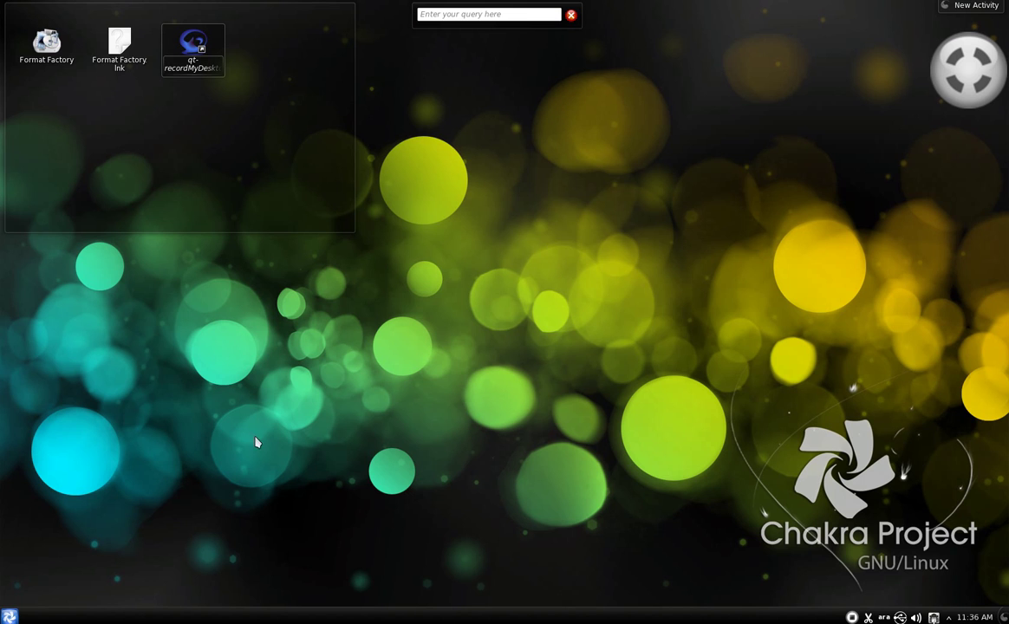
Open Bundle Manager, look through the installed and available bundles, and close it.
click(11, 616)
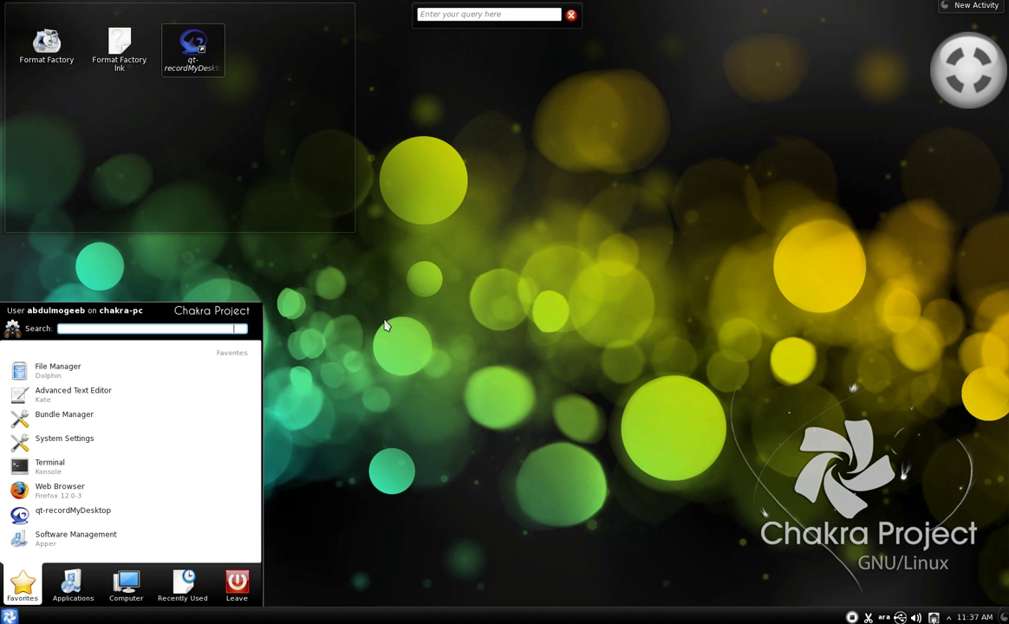
click(64, 416)
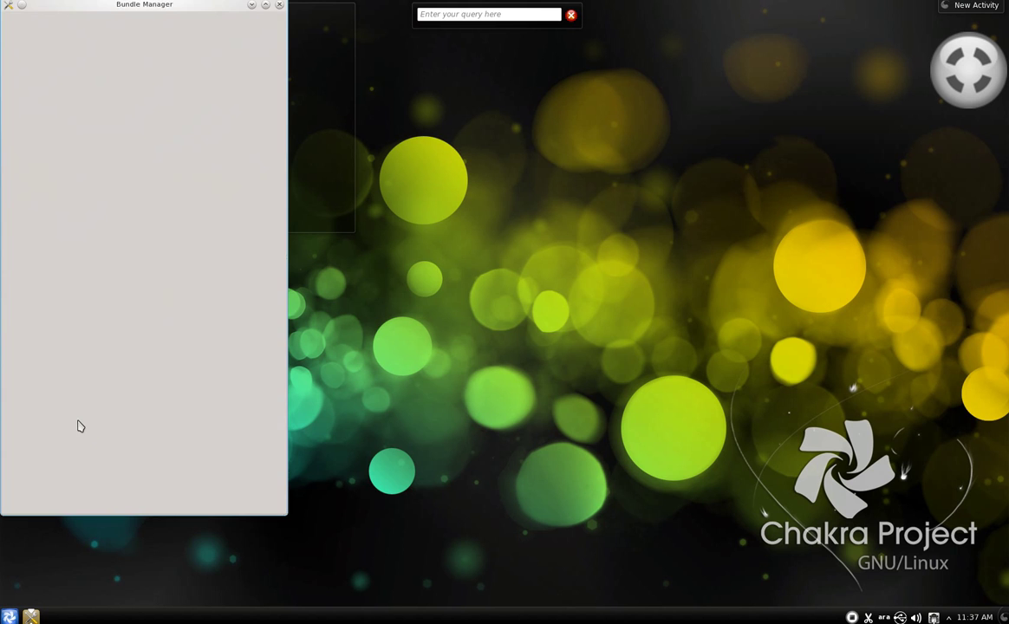
drag(110, 10, 652, 42)
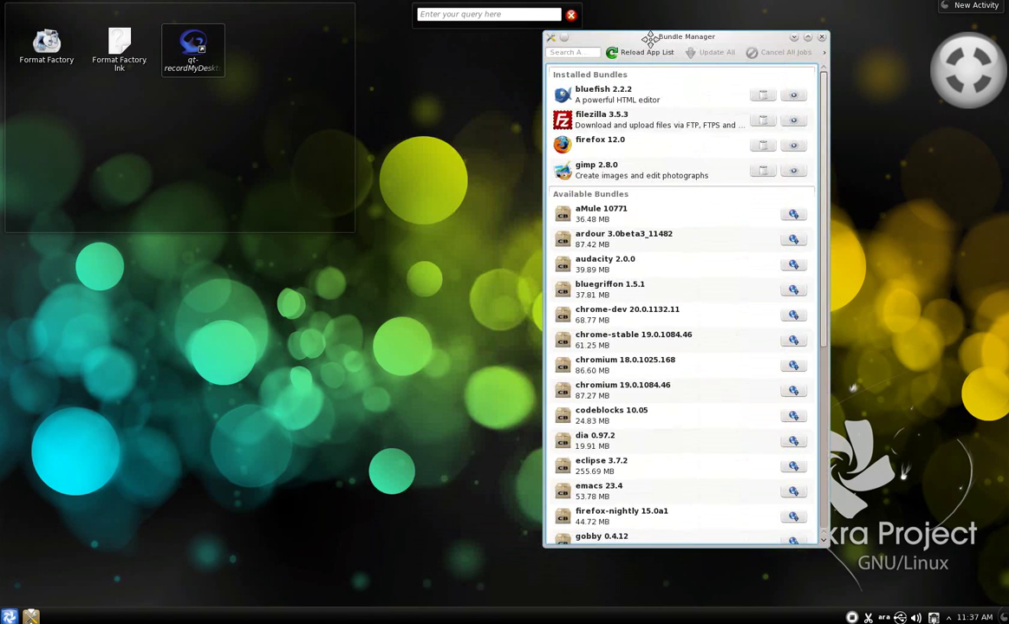
scroll(823, 385, down, 5)
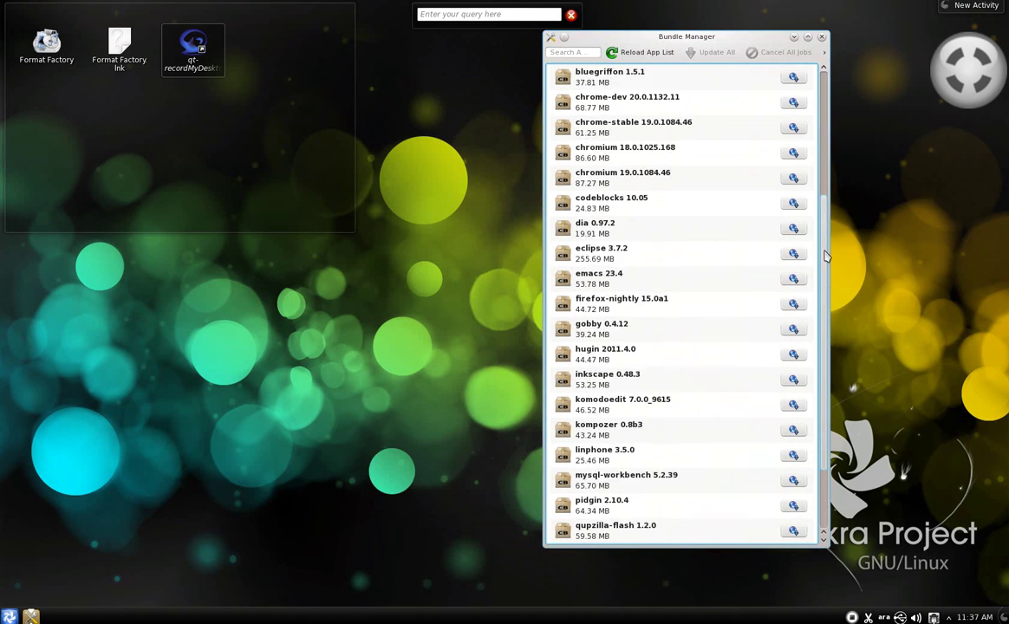
drag(823, 385, 827, 57)
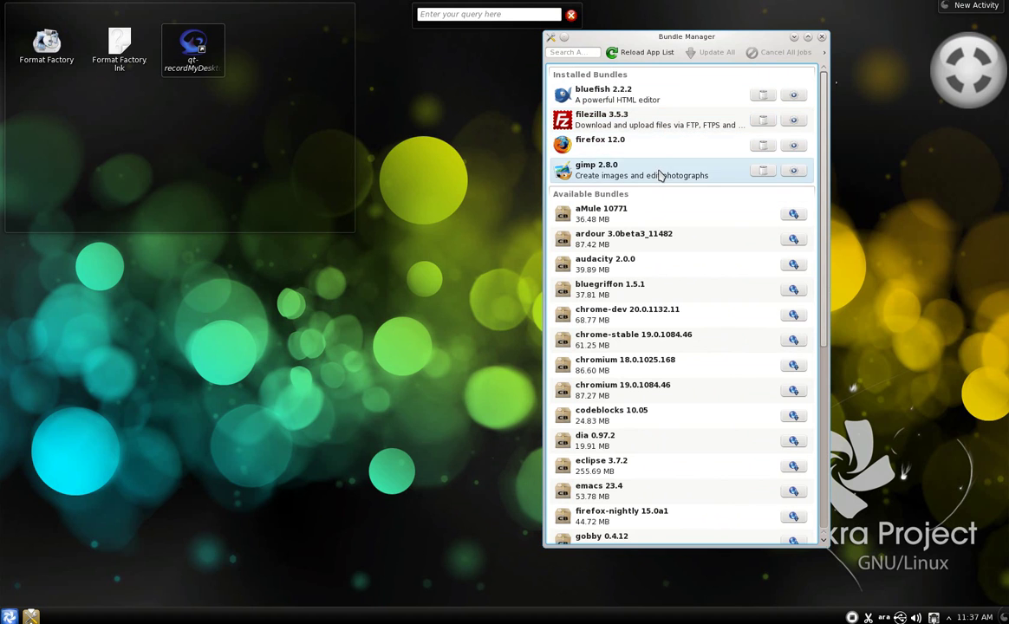
scroll(814, 394, down, 4)
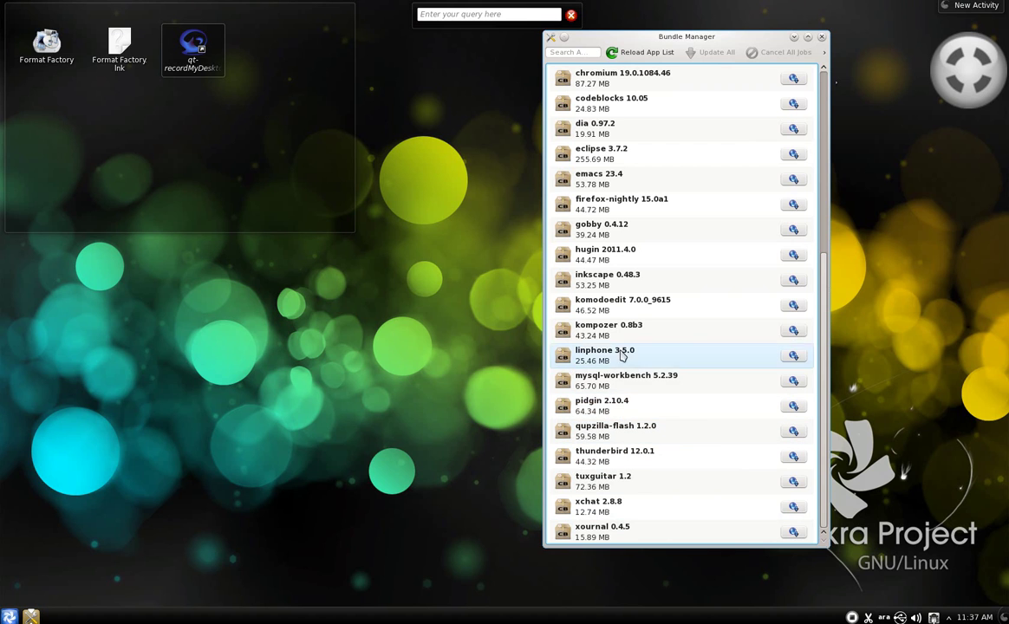
scroll(621, 339, up, 5)
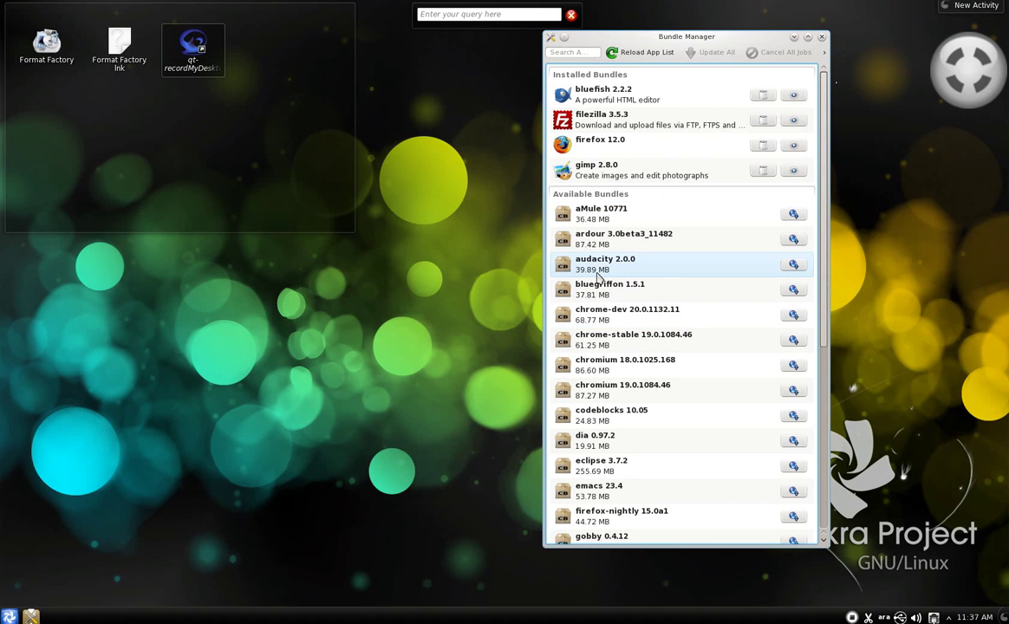
click(820, 37)
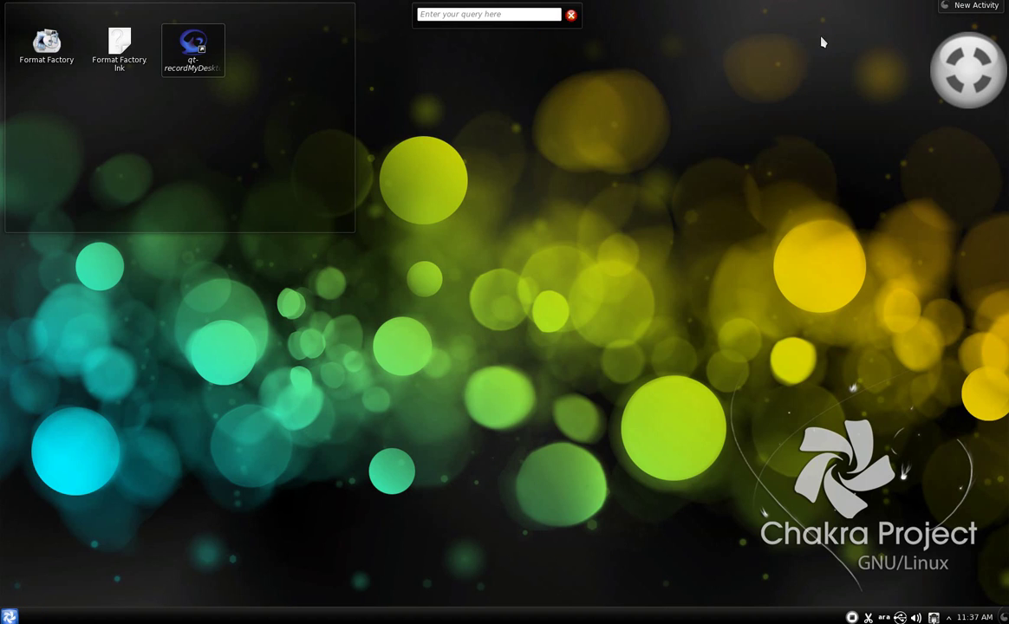
Open a Konsole terminal window and move it to the middle of the desktop.
click(9, 616)
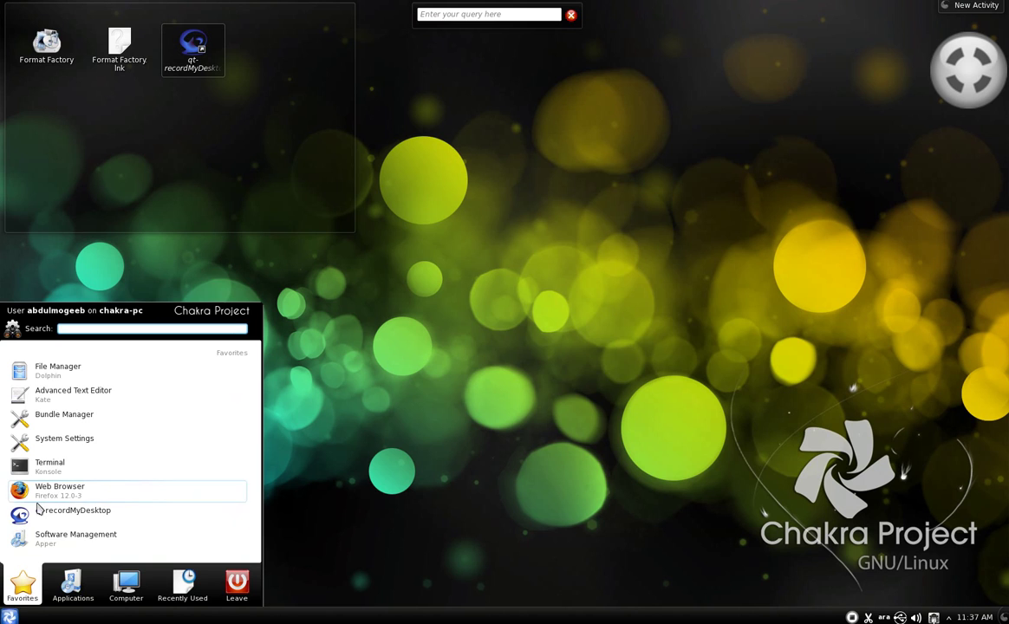
click(48, 466)
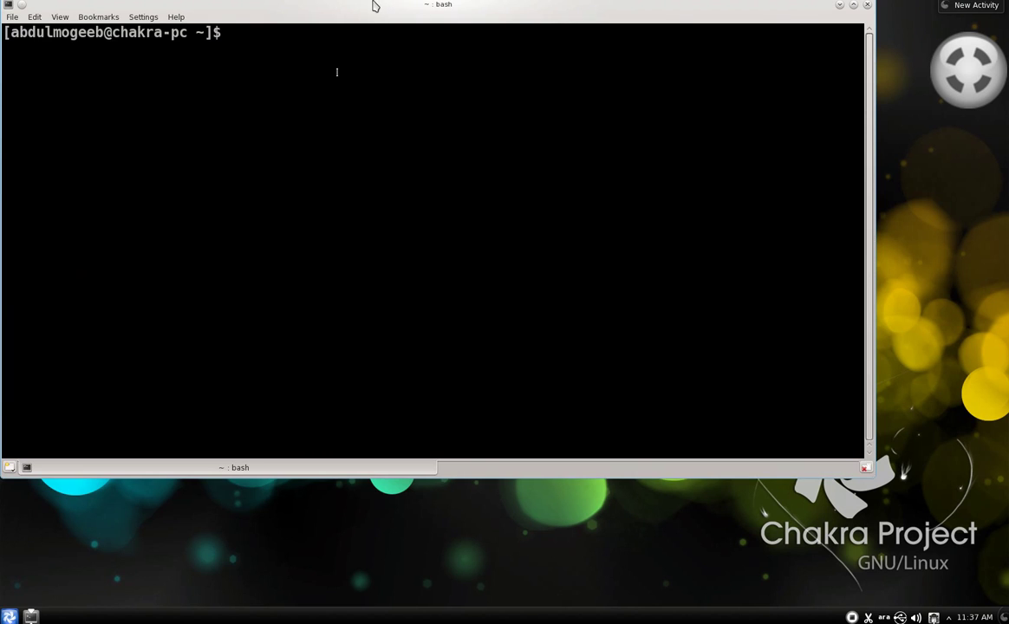
drag(374, 6, 435, 79)
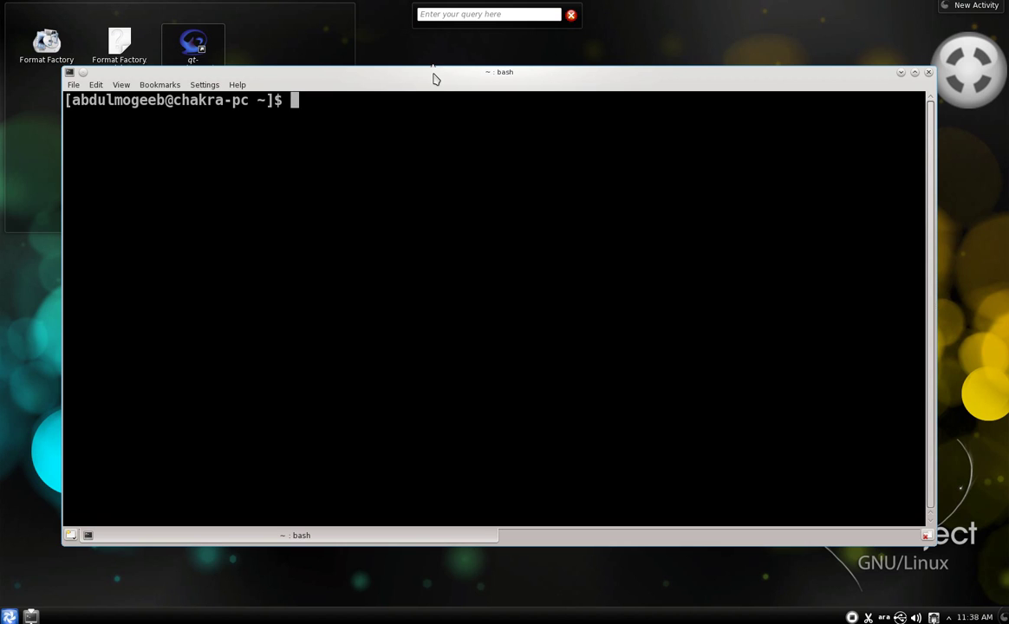
Switch to the root account with the su command, entering the root password.
text(سعي)
key(BackSpace)
key(BackSpace)
key(BackSpace)
key(alt+shift)
text(sudo)
key(BackSpace)
key(BackSpace)
key(Return)
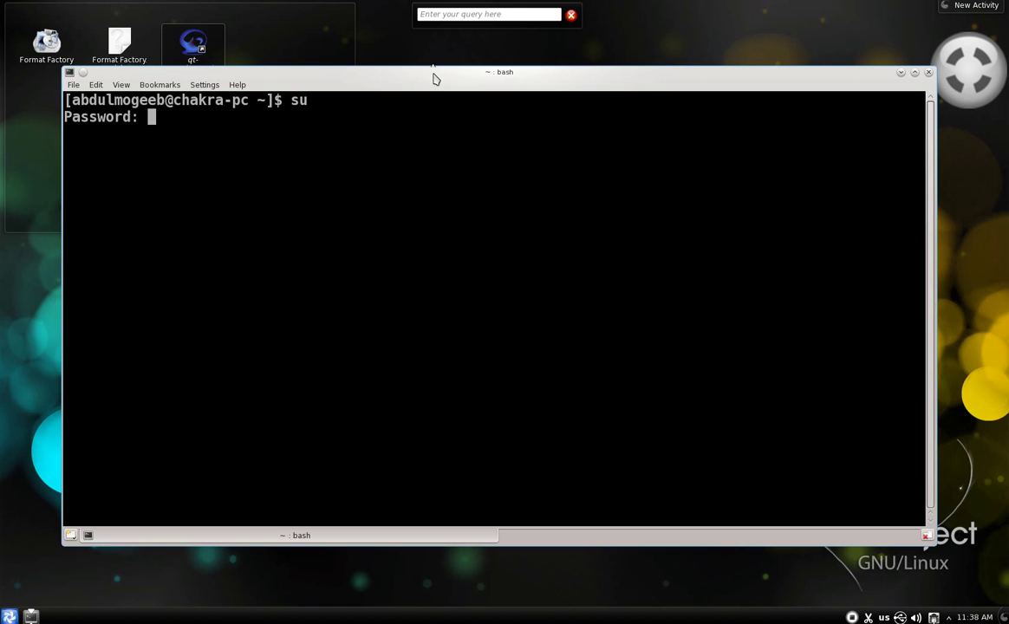
key(Return)
Force a refresh of all package databases with pacman -Syy.
text(pacman -S)
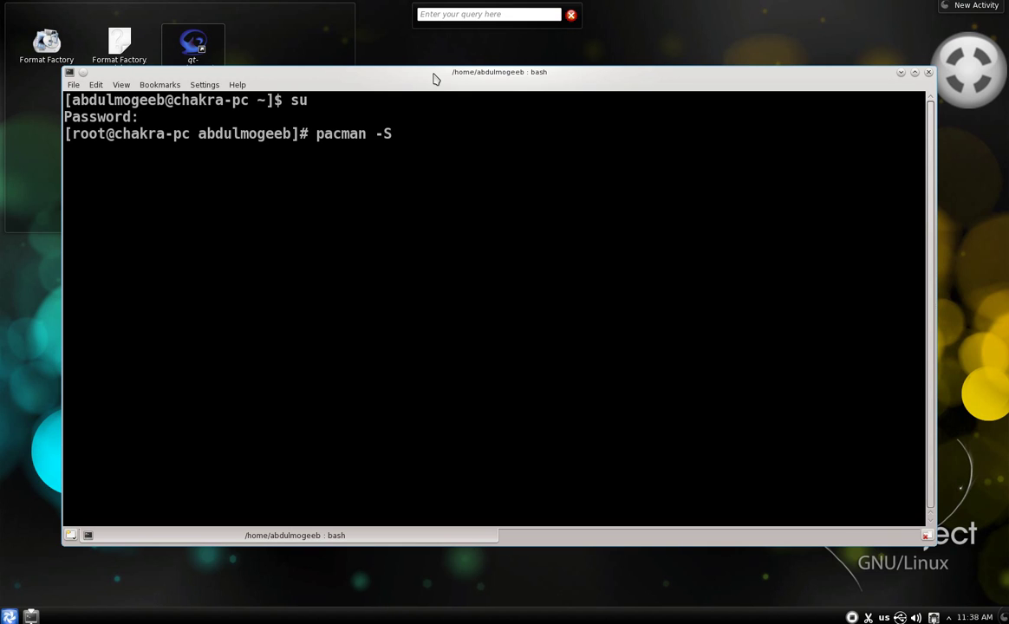
text(yy)
key(Return)
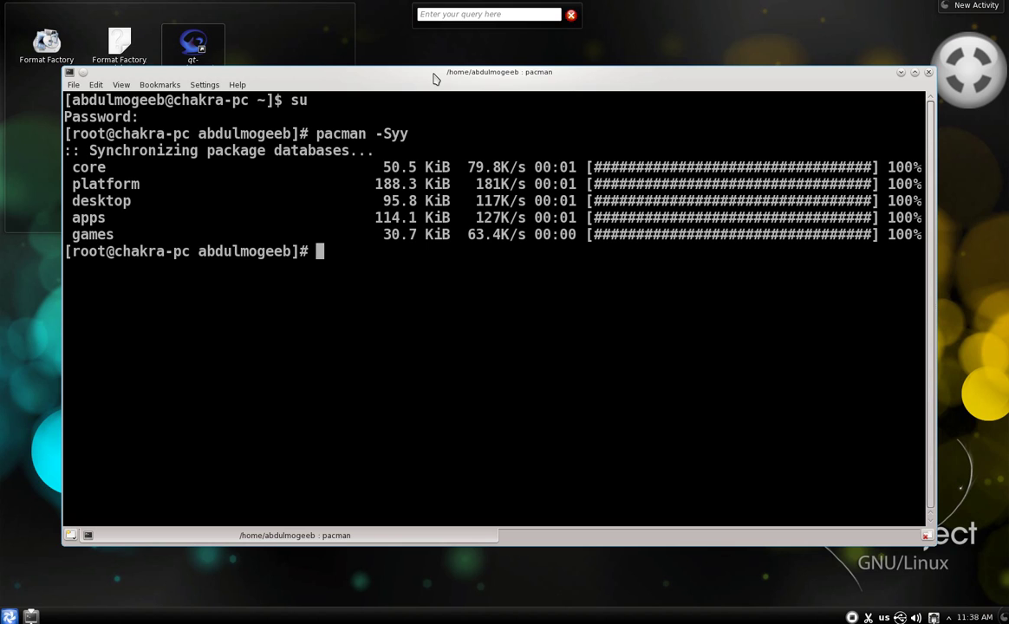
Start a full system upgrade with pacman -Syu and decline the installation.
key(Up)
key(BackSpace)
text(u)
key(Return)
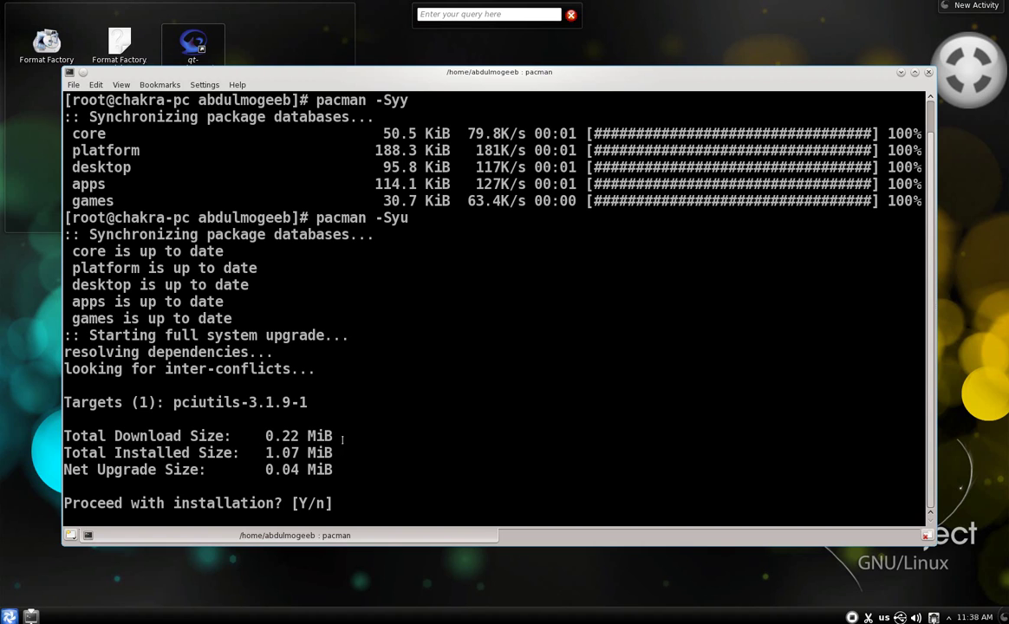
text(n)
key(Return)
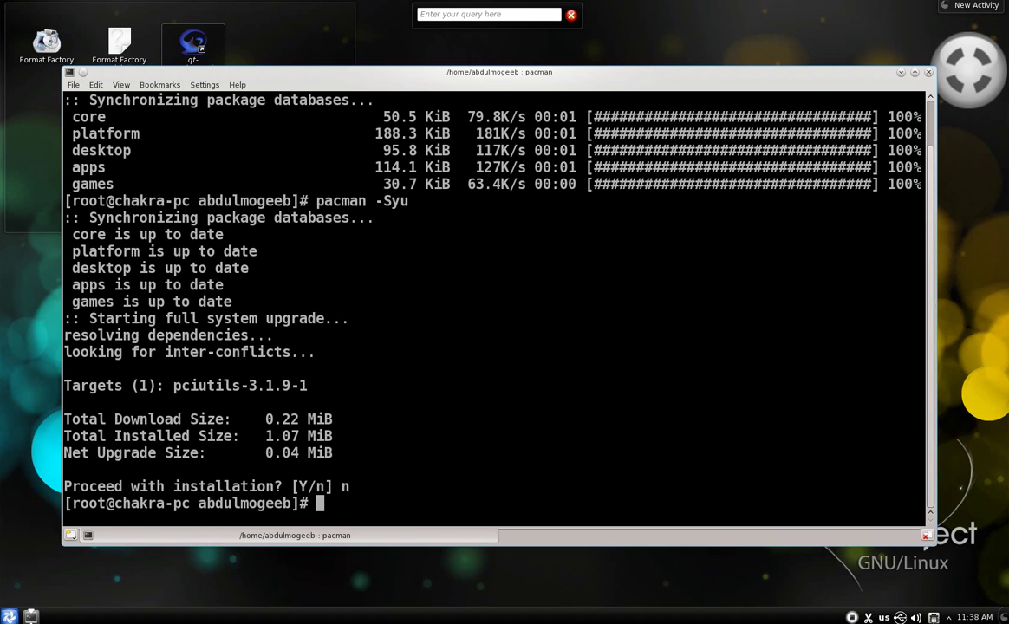
Request installation of the apper package with pacman -S apper and decline to proceed.
text(pacman)
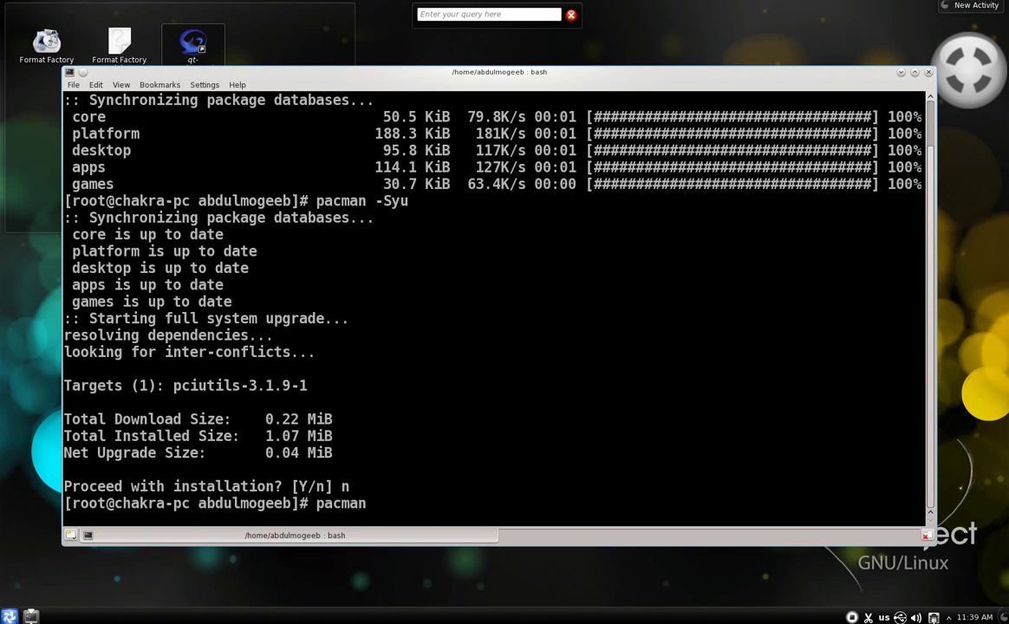
text(-S apper)
key(Return)
text(n)
key(Return)
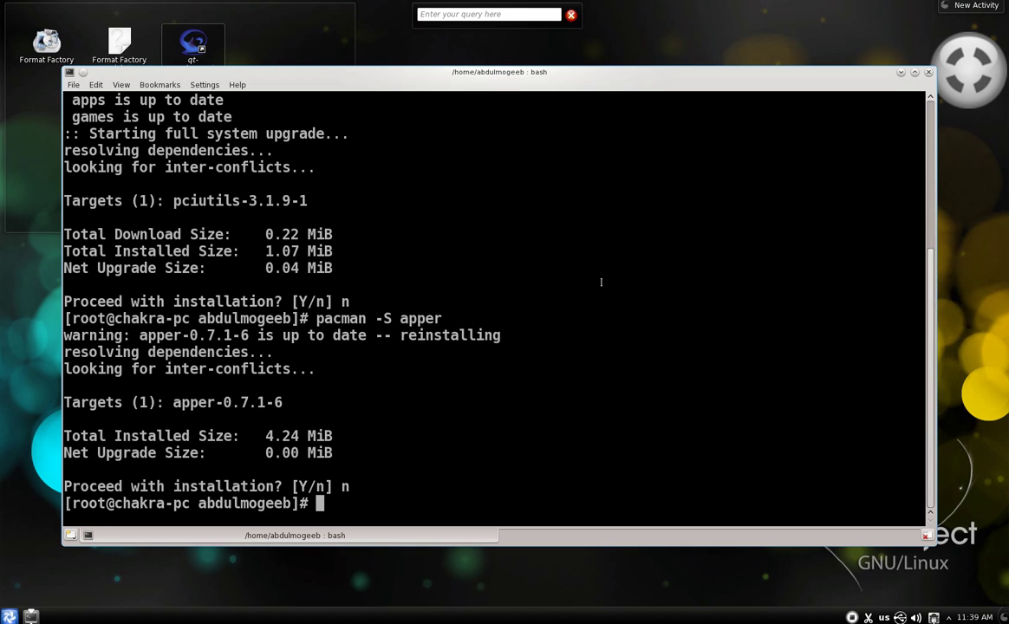
Close the terminal and launch the Apper software manager by searching for apper.
key(alt+F4)
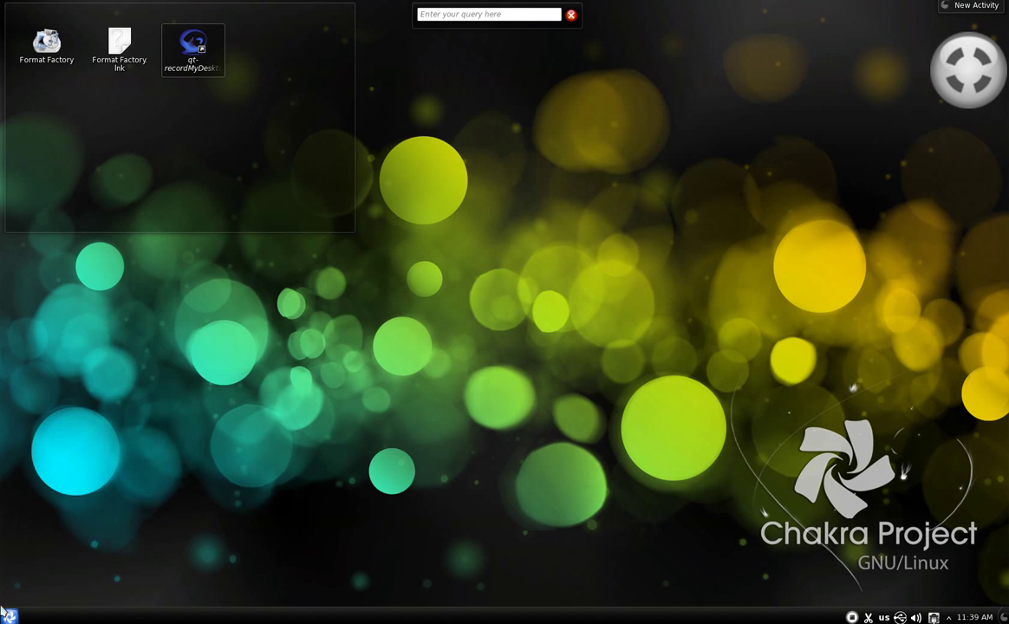
key(alt+F1)
text(apper)
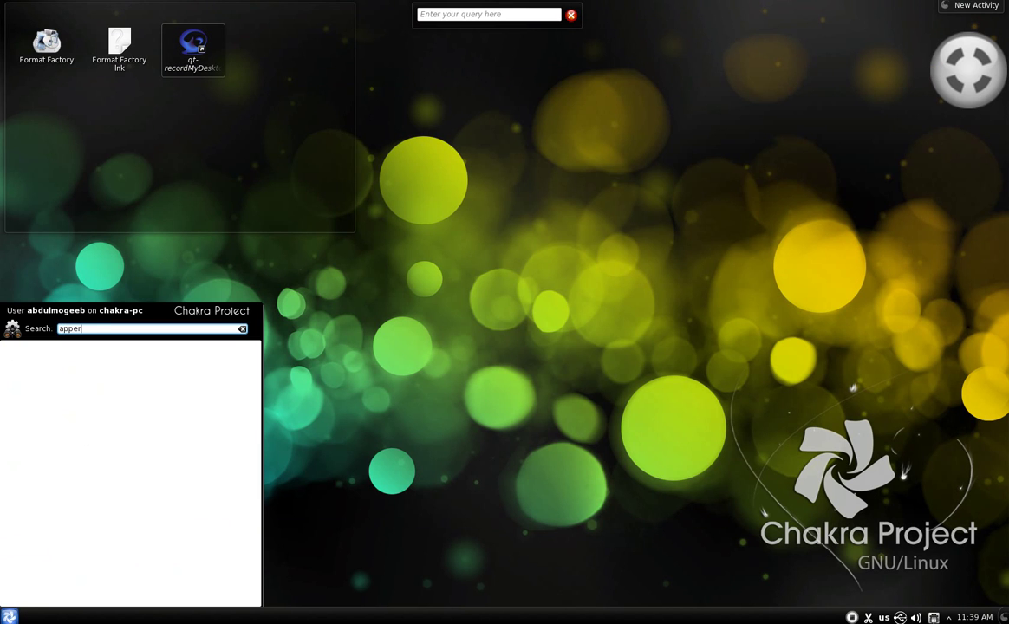
click(63, 364)
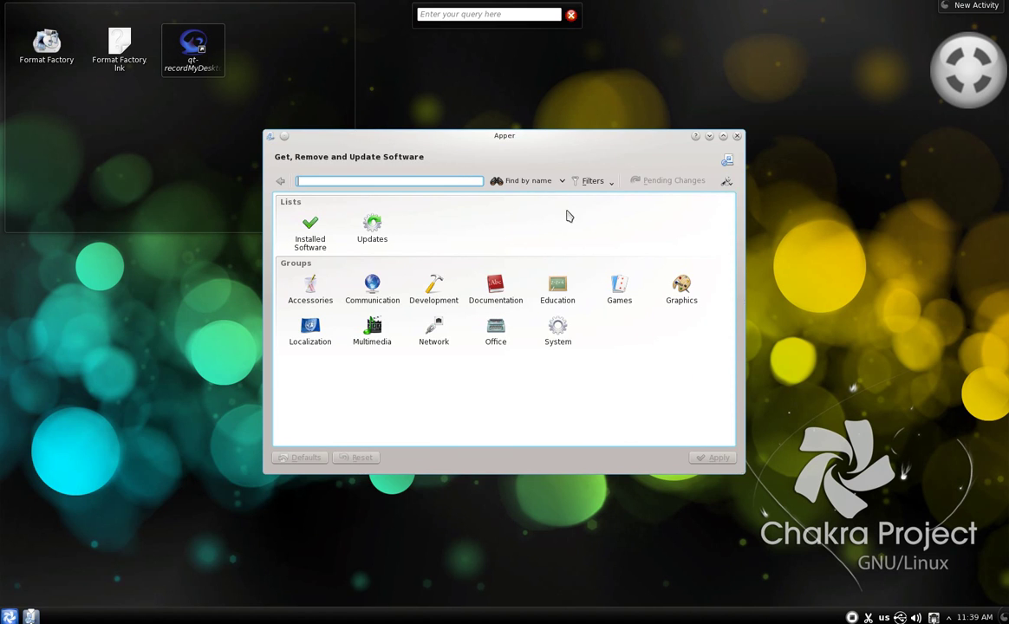
View the Accessories group, then examine Apper's general settings and software origins and return to the main overview.
click(312, 286)
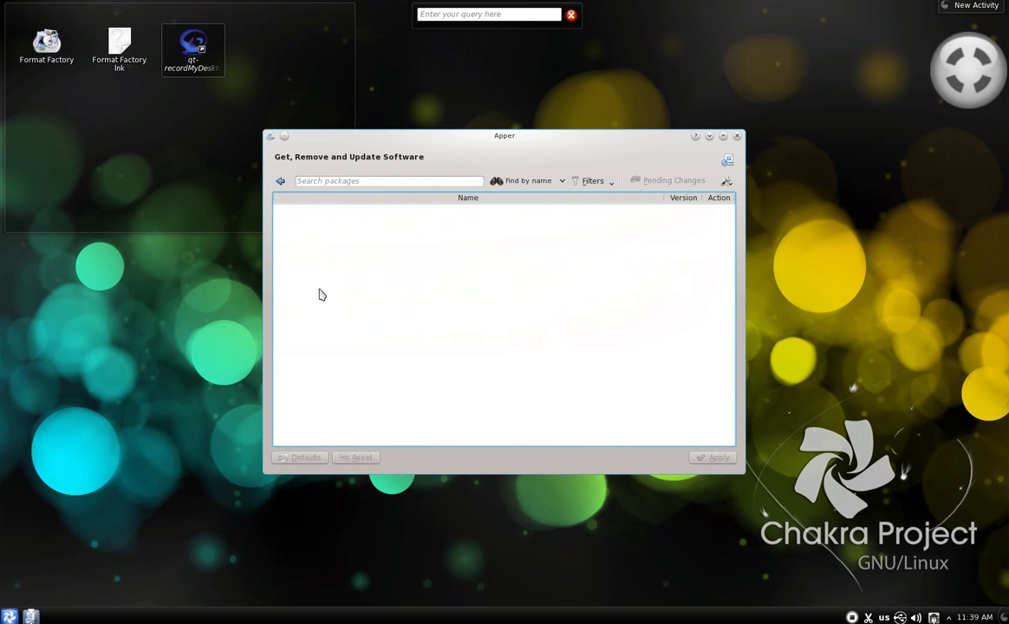
click(727, 186)
click(736, 212)
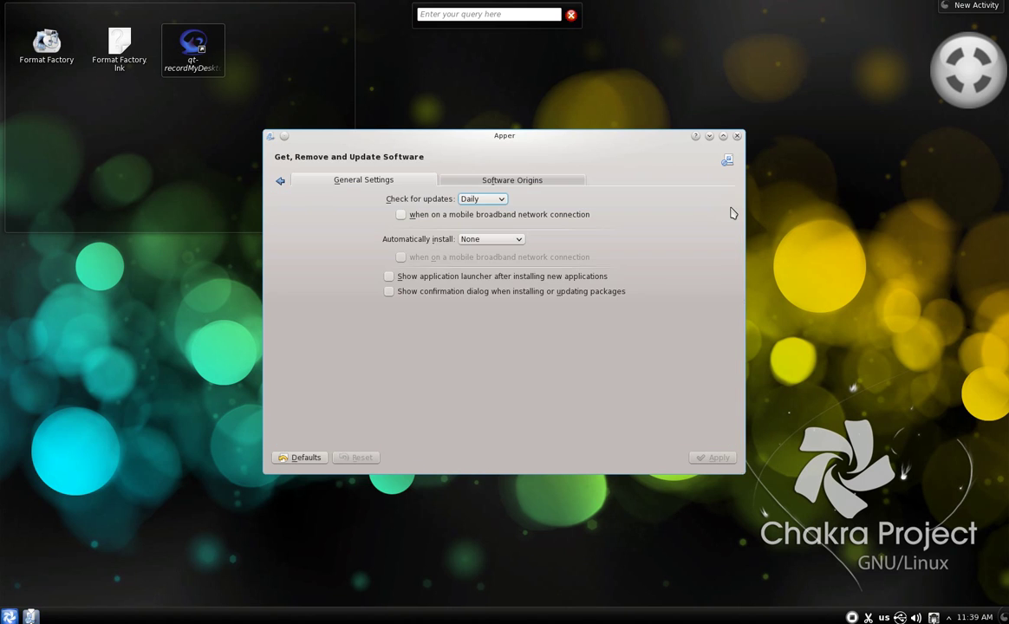
click(490, 184)
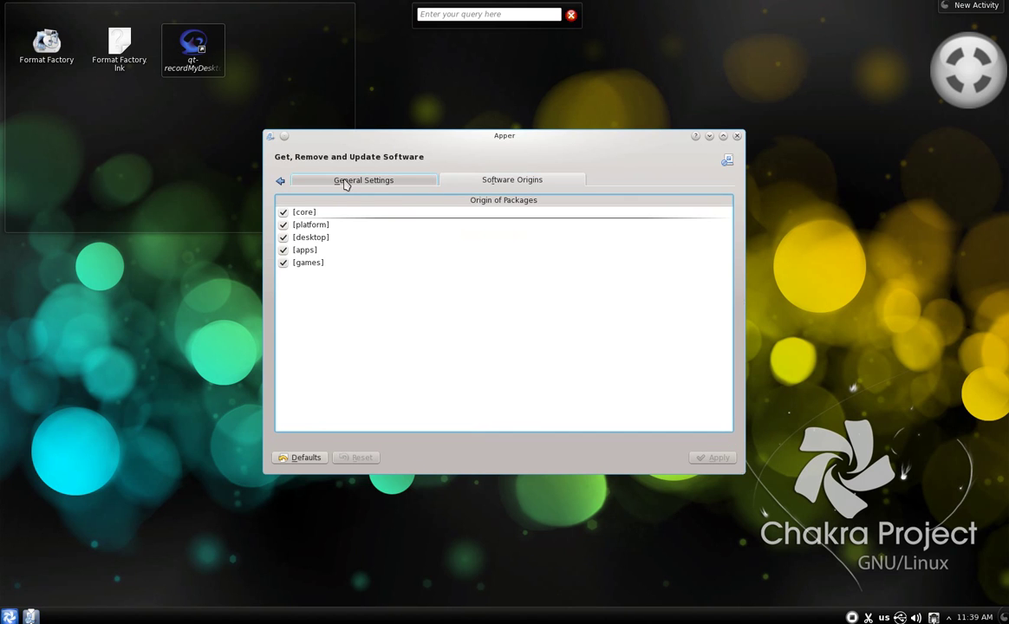
click(305, 214)
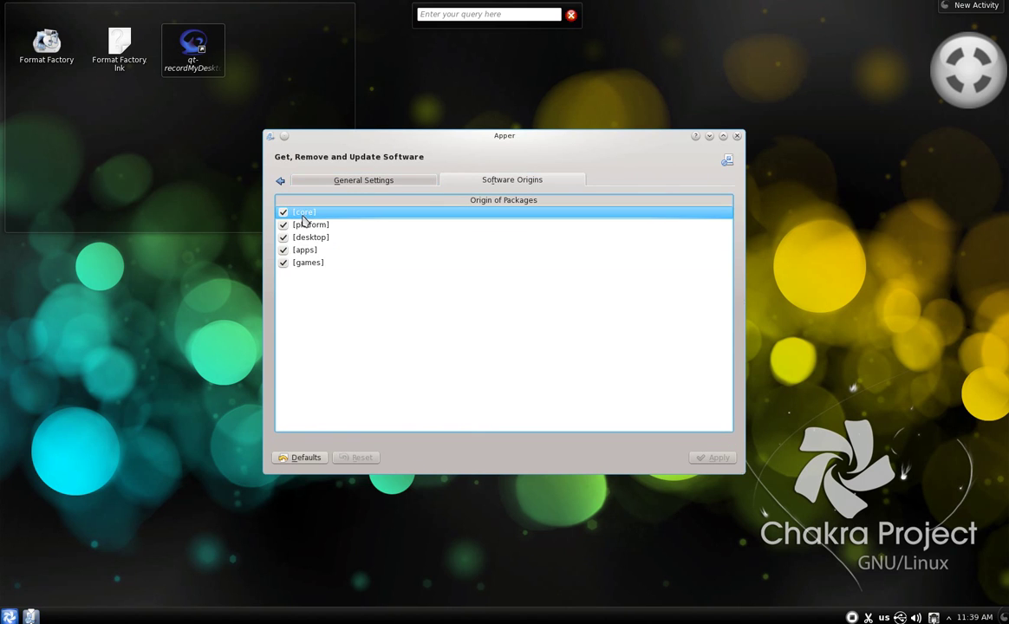
click(349, 181)
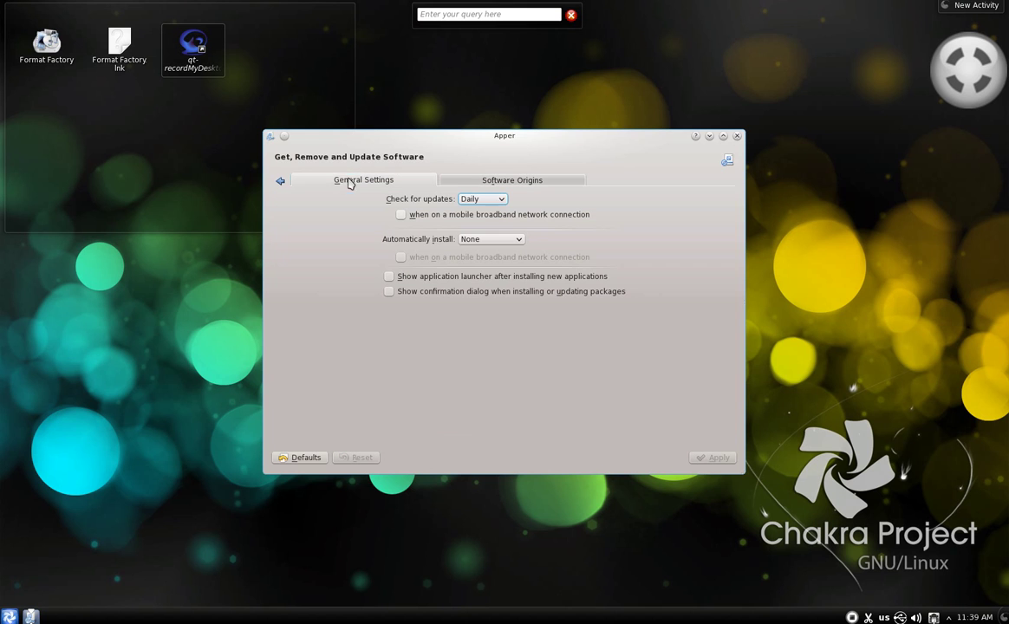
click(281, 181)
Search the packages for qt-recordmydesktop and close Apper.
click(446, 180)
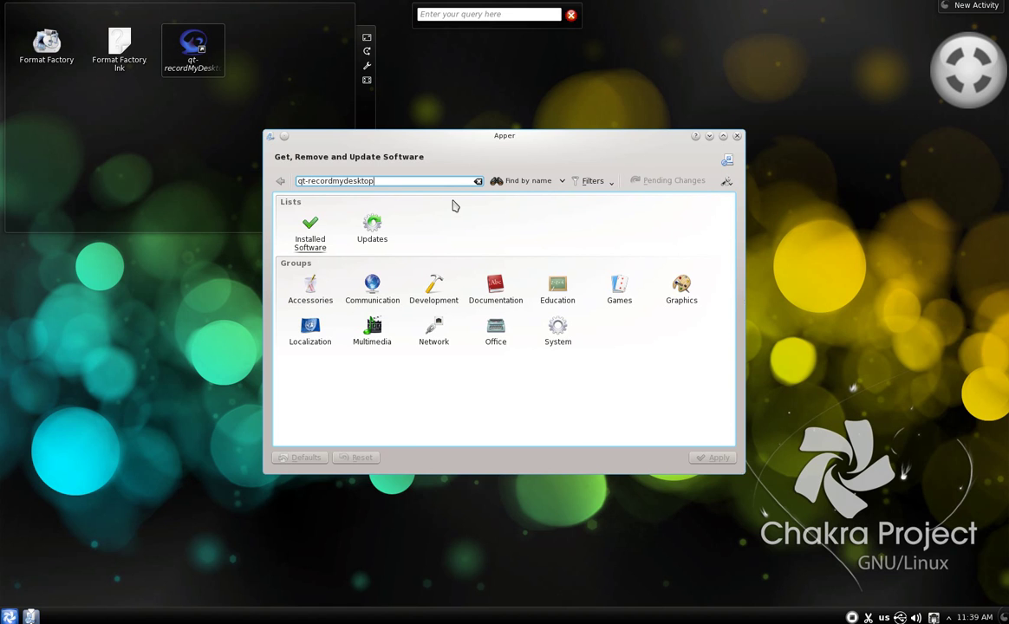
text(p)
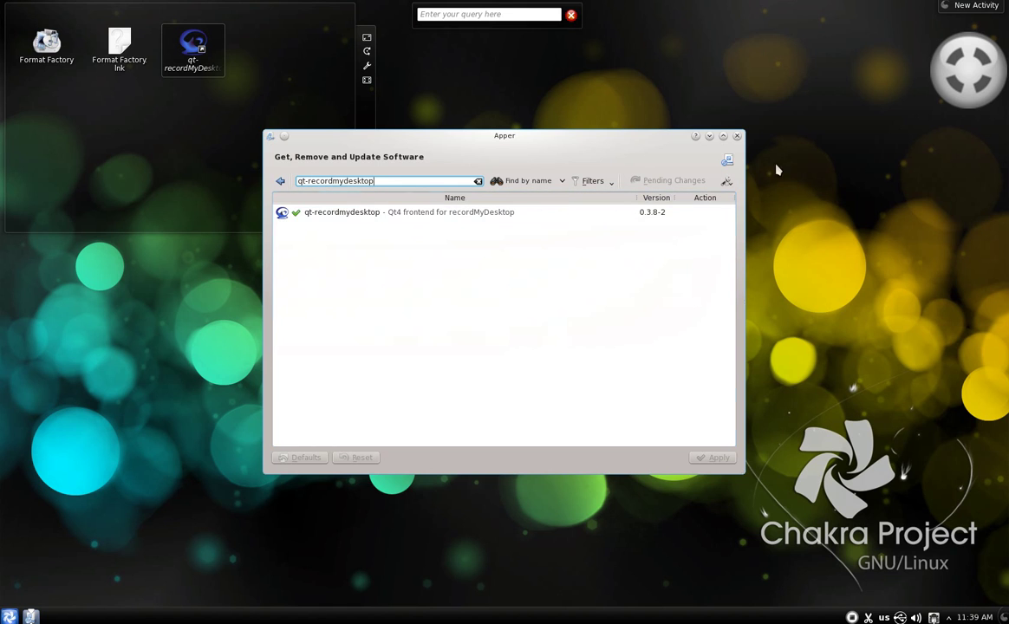
click(735, 137)
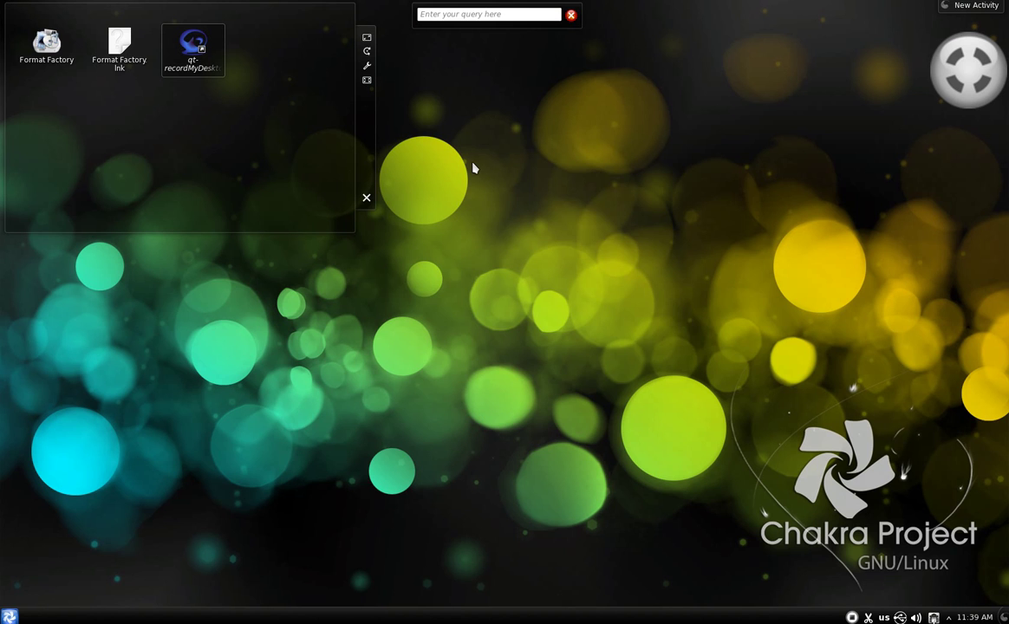
Launch Apper again by searching for apper in the application launcher.
click(16, 615)
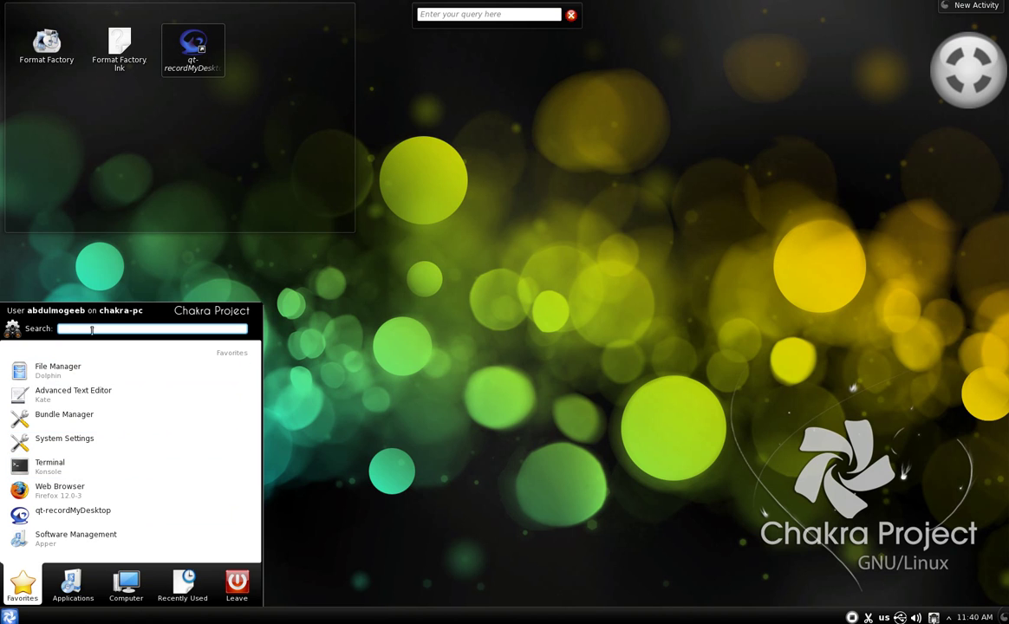
text(apper)
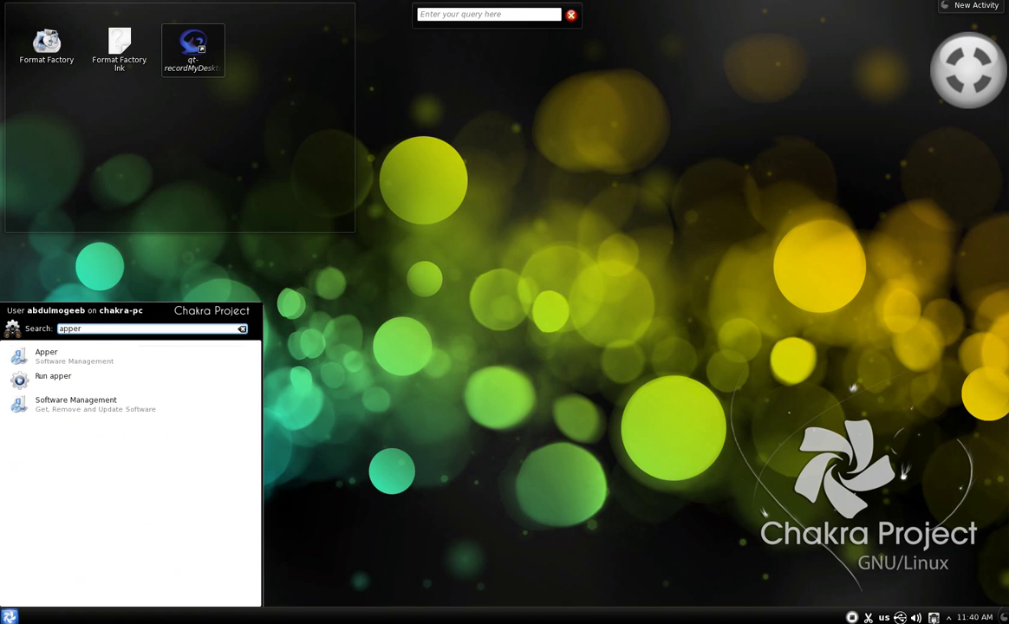
click(73, 357)
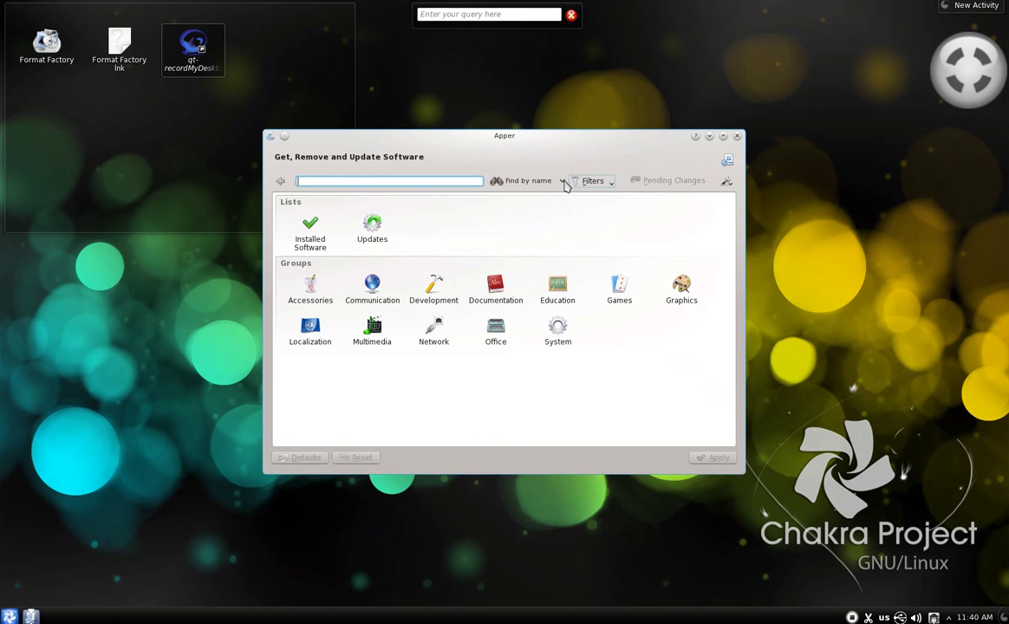
Search the packages for plasma, browse the list, view the details of kdeplasma-addons-applets-showdesktop, and close Apper.
text(pa)
click(552, 183)
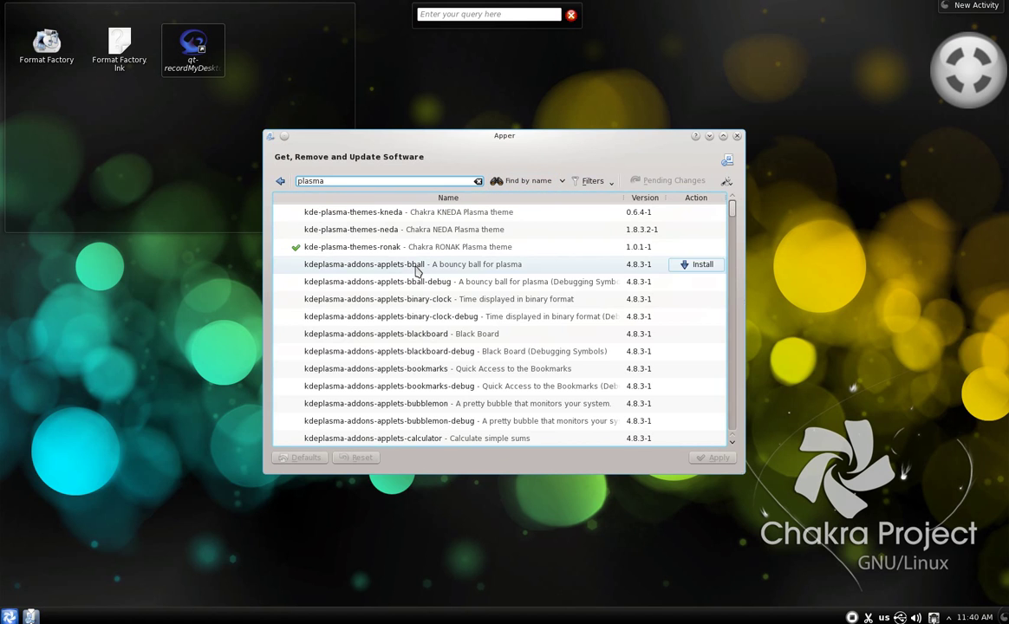
scroll(429, 261, down, 6)
scroll(429, 261, down, 4)
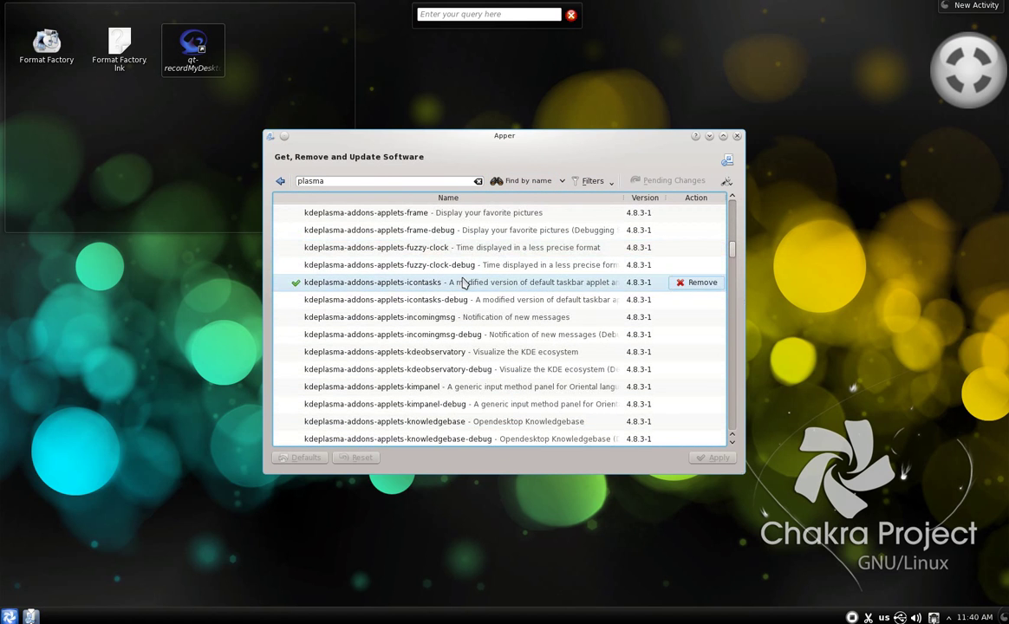
scroll(434, 279, down, 10)
scroll(425, 284, down, 9)
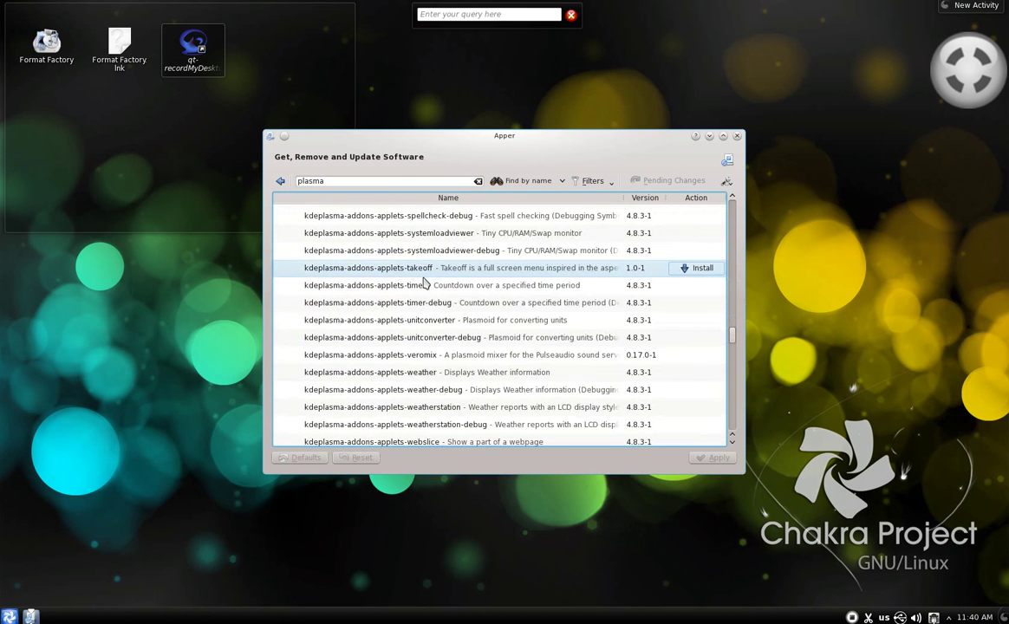
scroll(423, 283, up, 3)
click(452, 287)
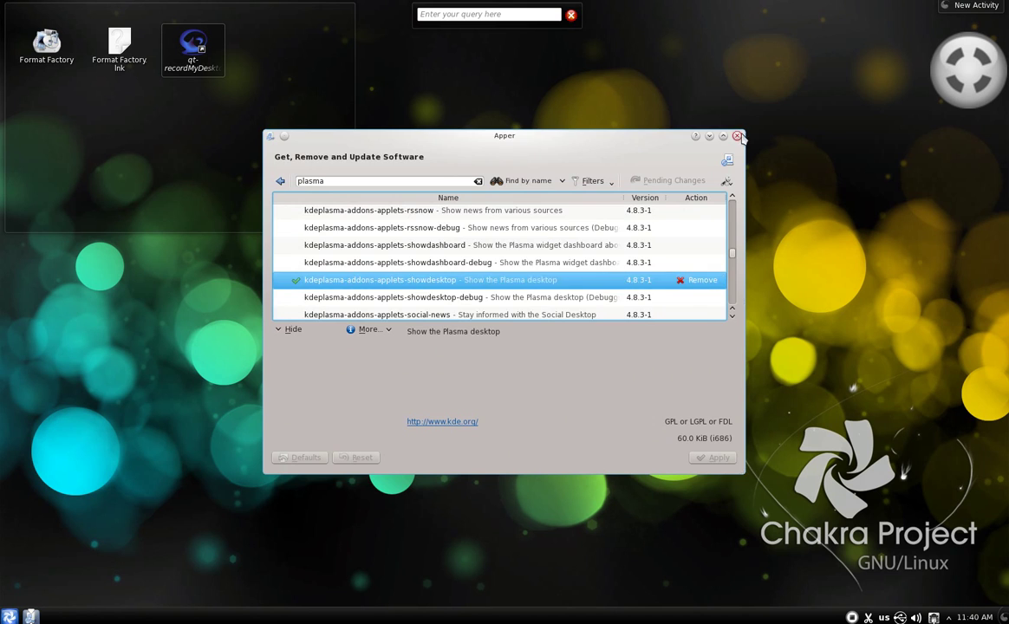
key(alt+F4)
Lock the panel's widgets and unlock them again, repeating the lock and unlock a second time.
right_click(189, 616)
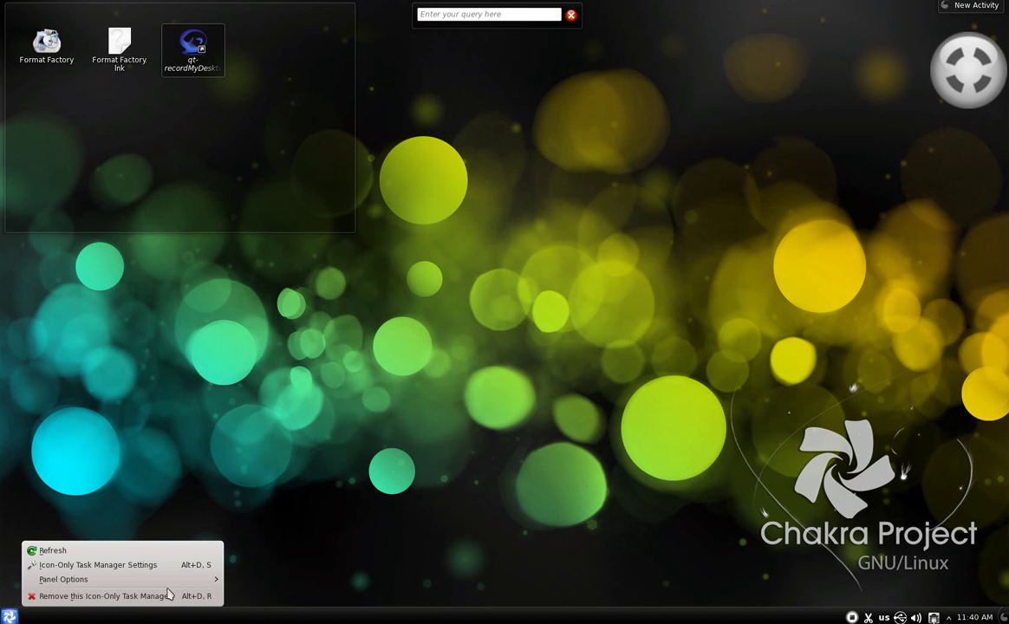
mouse_move(207, 579)
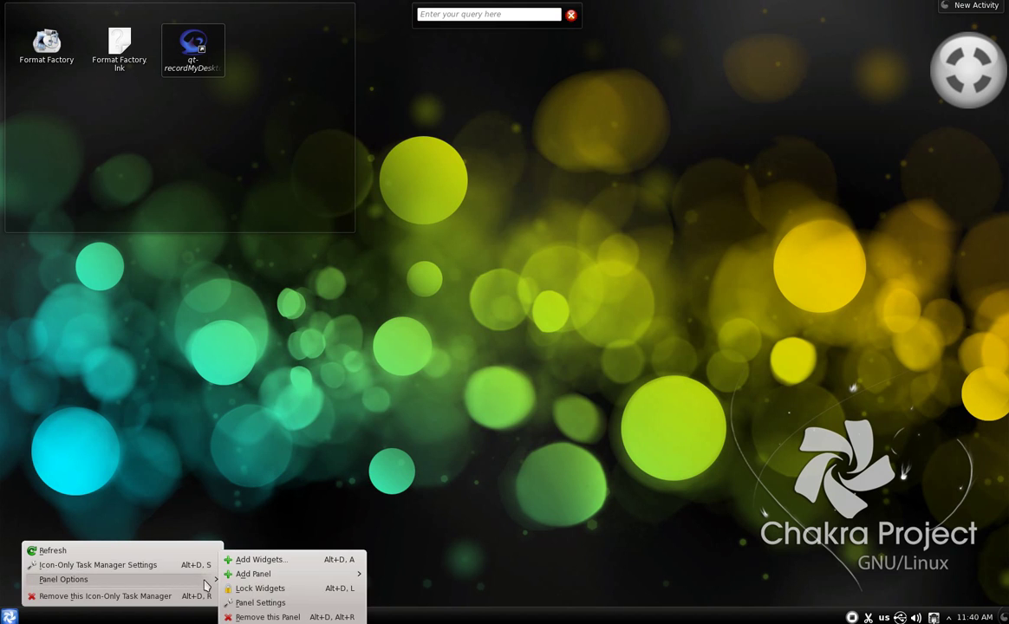
click(272, 590)
right_click(262, 614)
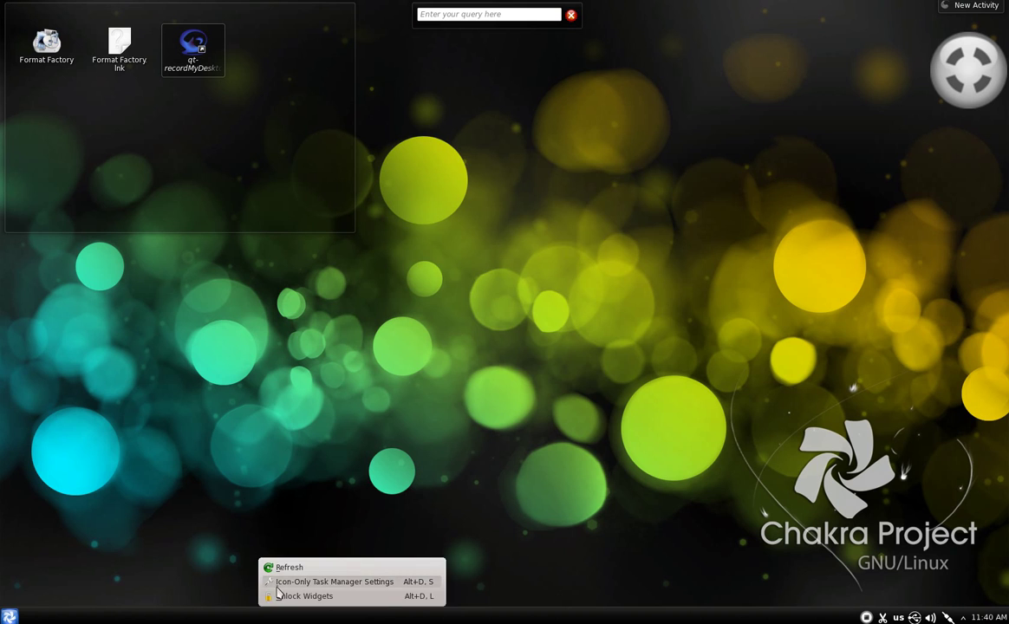
click(275, 597)
right_click(265, 613)
mouse_move(288, 579)
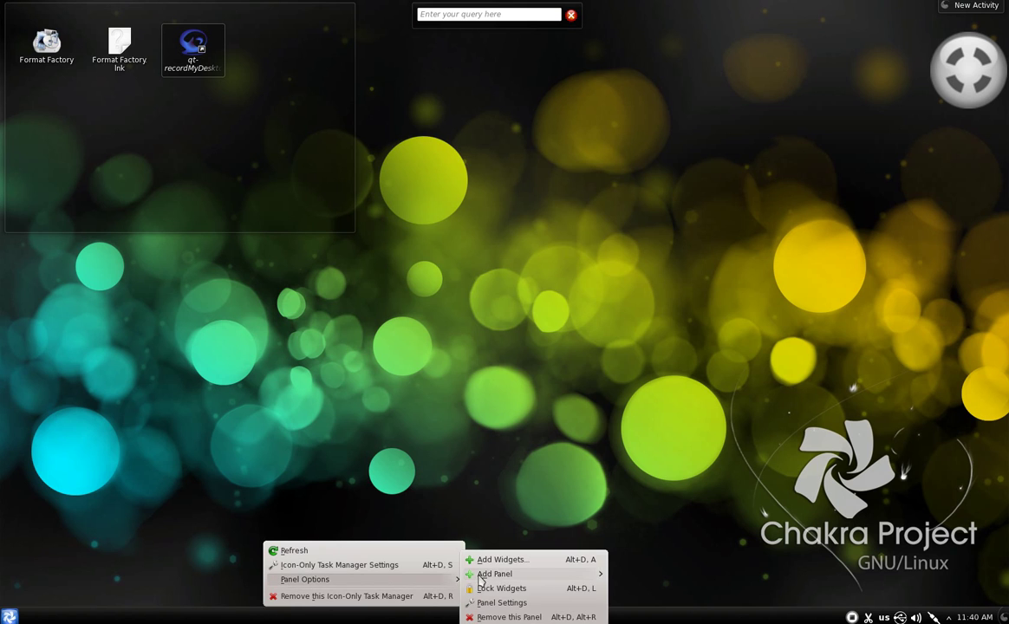
click(510, 592)
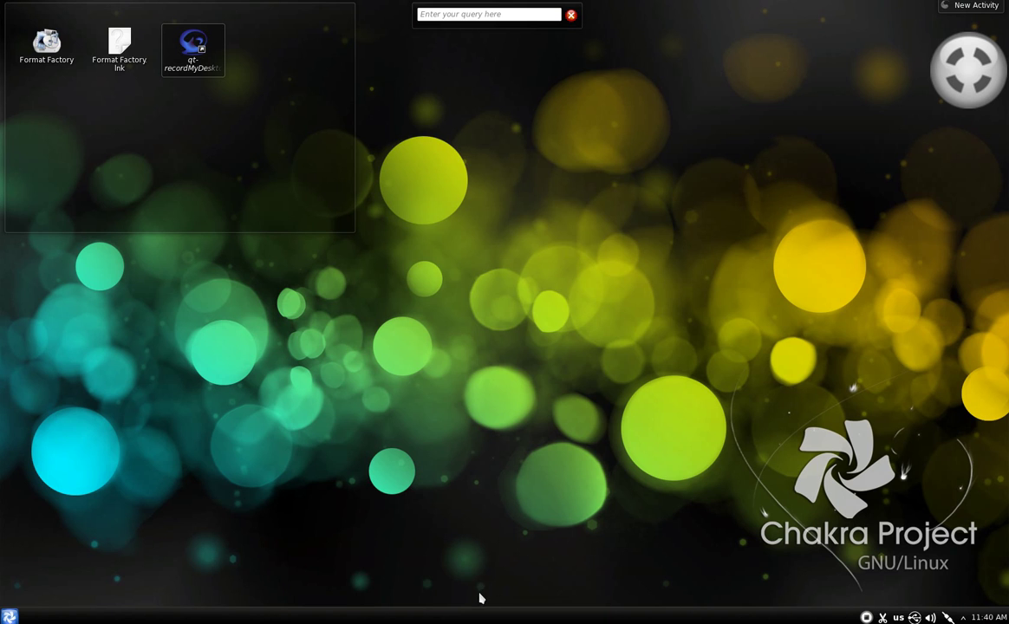
right_click(414, 613)
click(428, 594)
Find the Show Desktop widget by searching for show, add it to the panel beside the application launcher, and close the widget browser.
right_click(430, 616)
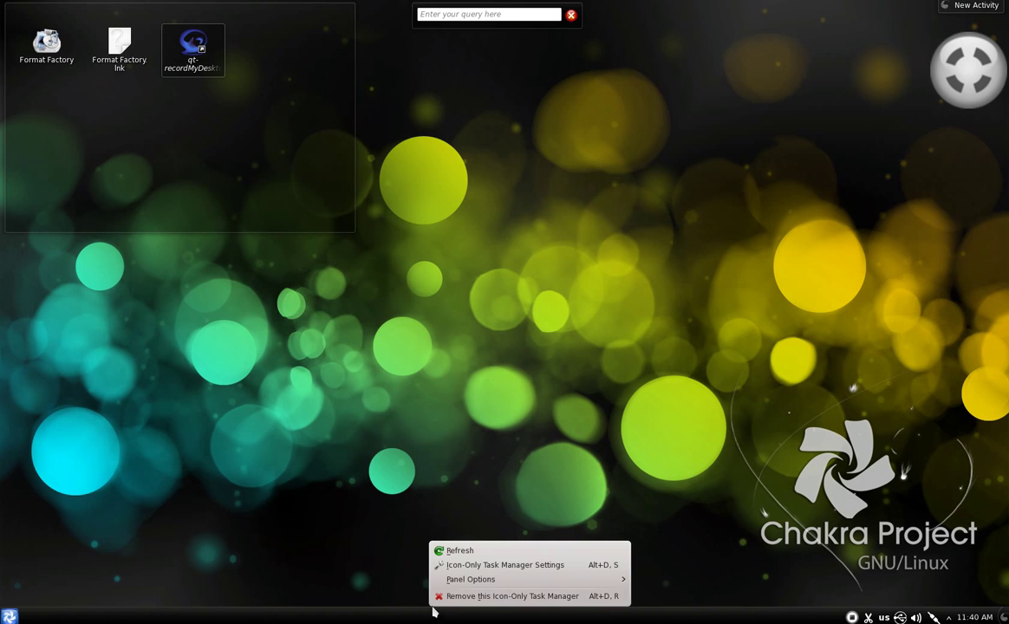
mouse_move(595, 580)
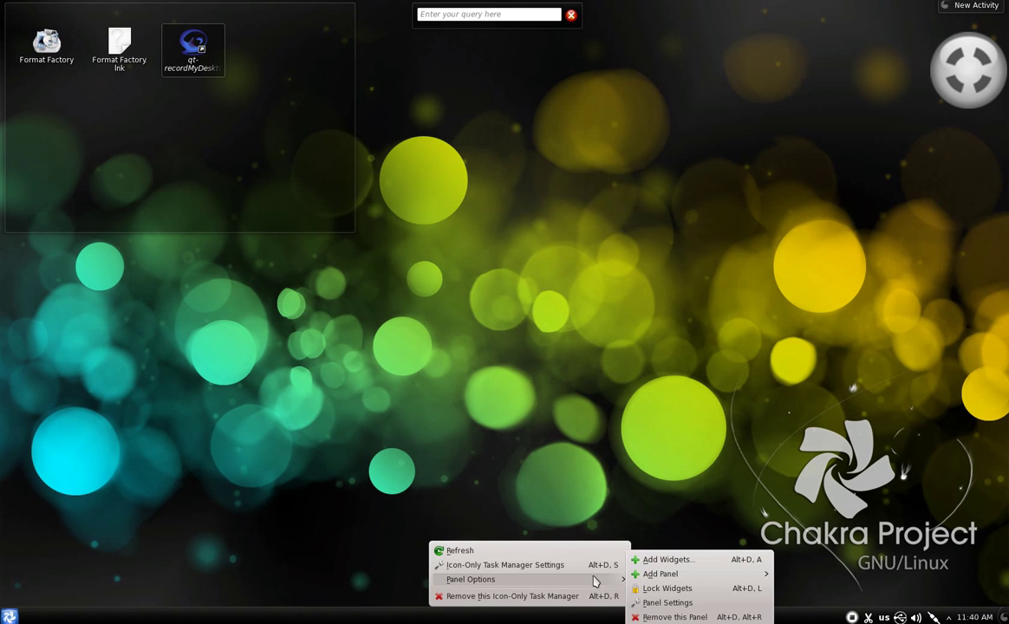
click(720, 561)
text(show)
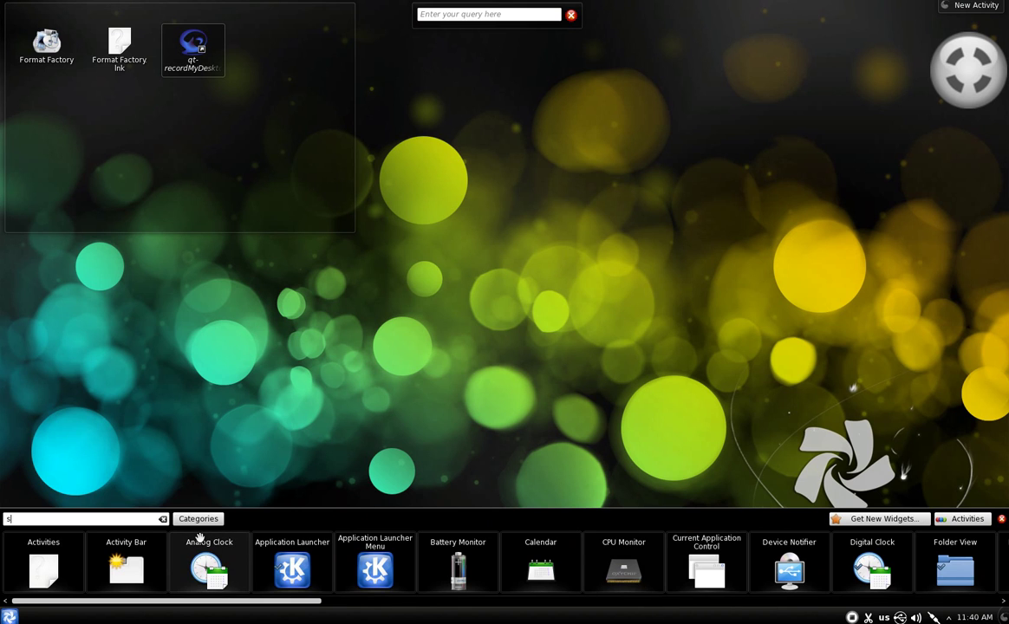
drag(220, 561, 33, 615)
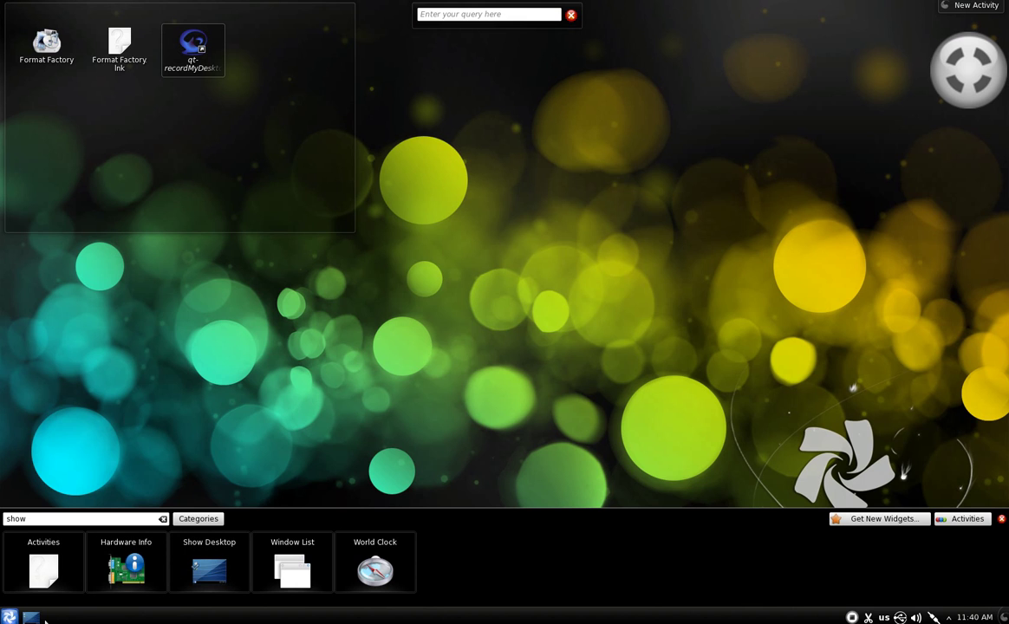
click(1001, 518)
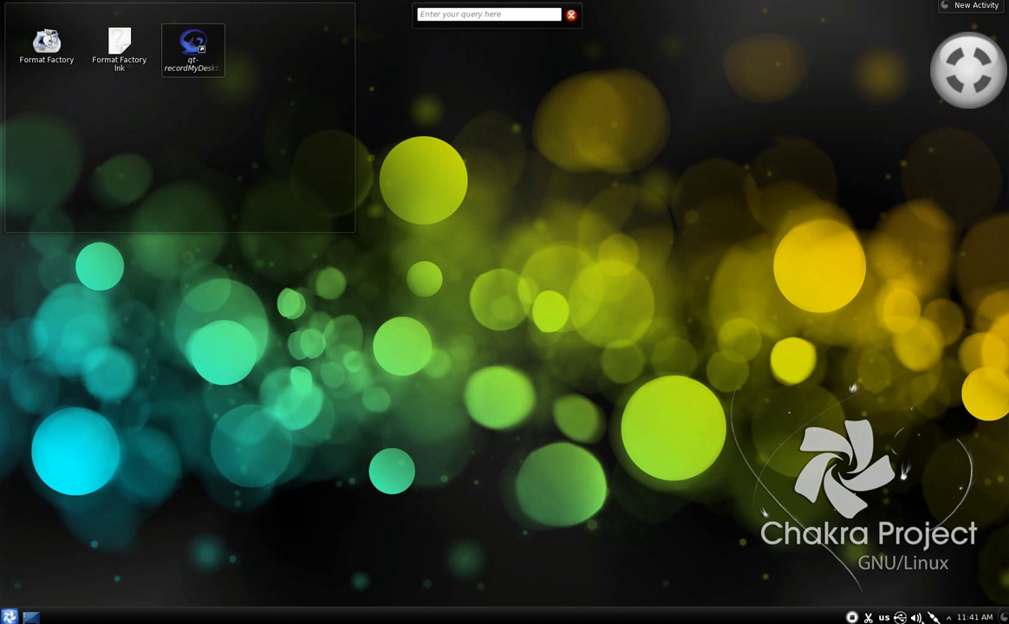
Open the sound mixer window and apply the Use Workspace Theme style to the Icon-Only Task Manager.
click(915, 617)
click(915, 590)
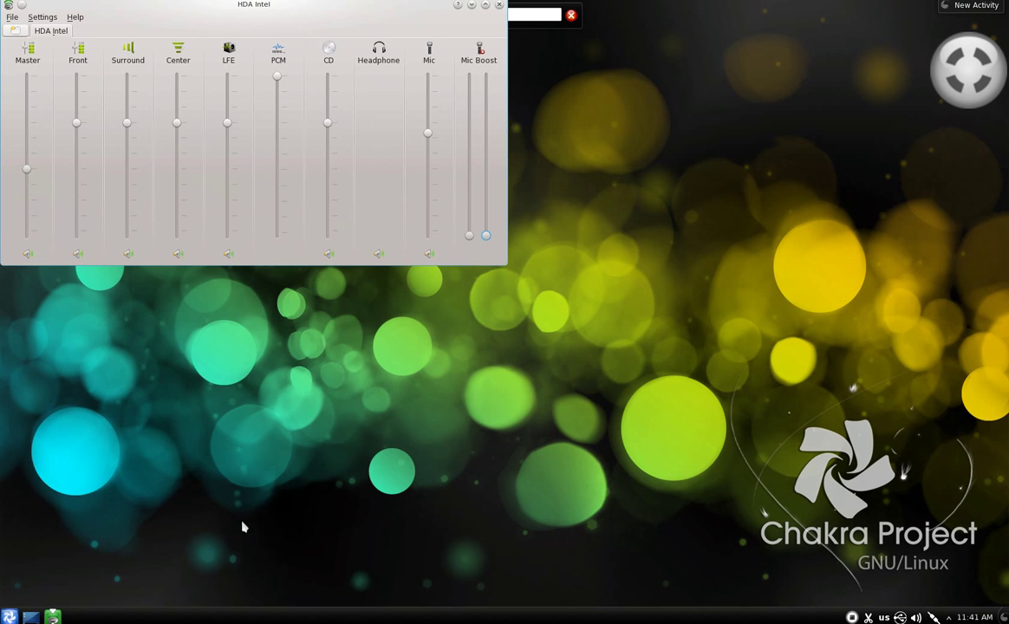
right_click(48, 617)
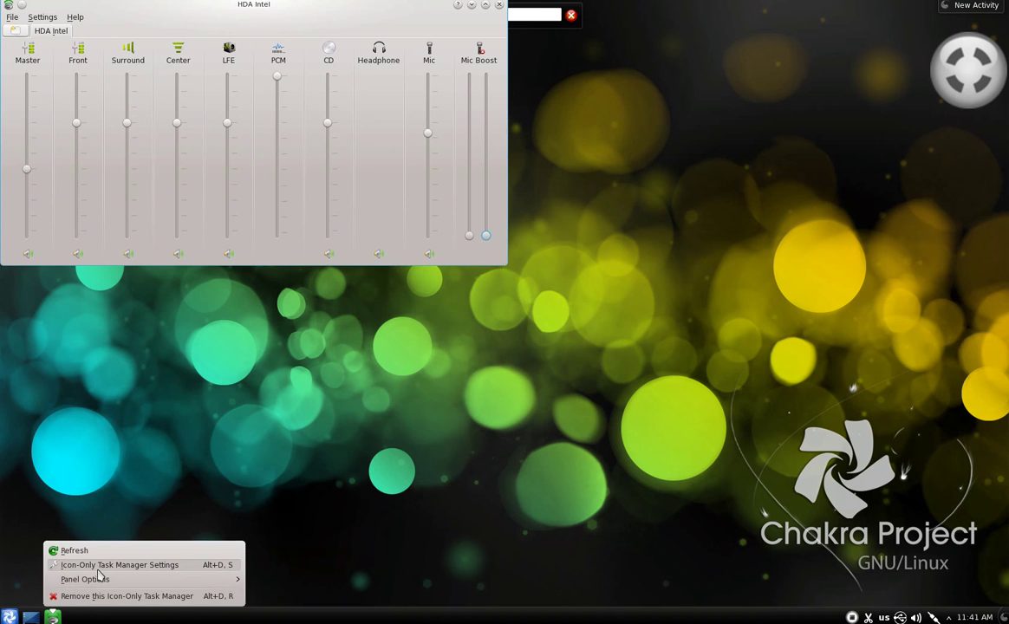
click(99, 565)
click(535, 200)
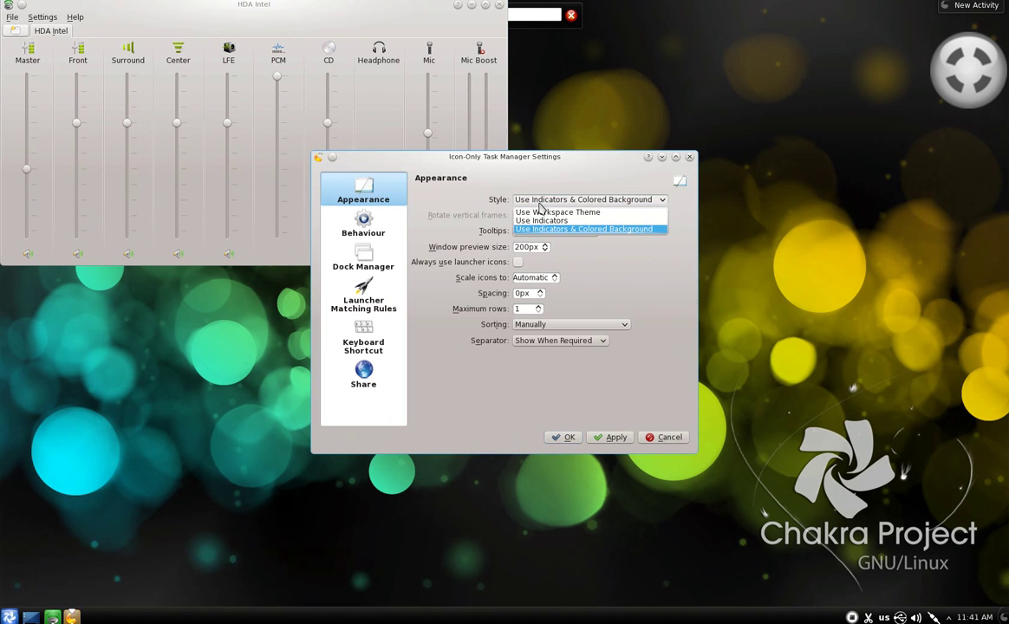
click(557, 213)
click(596, 437)
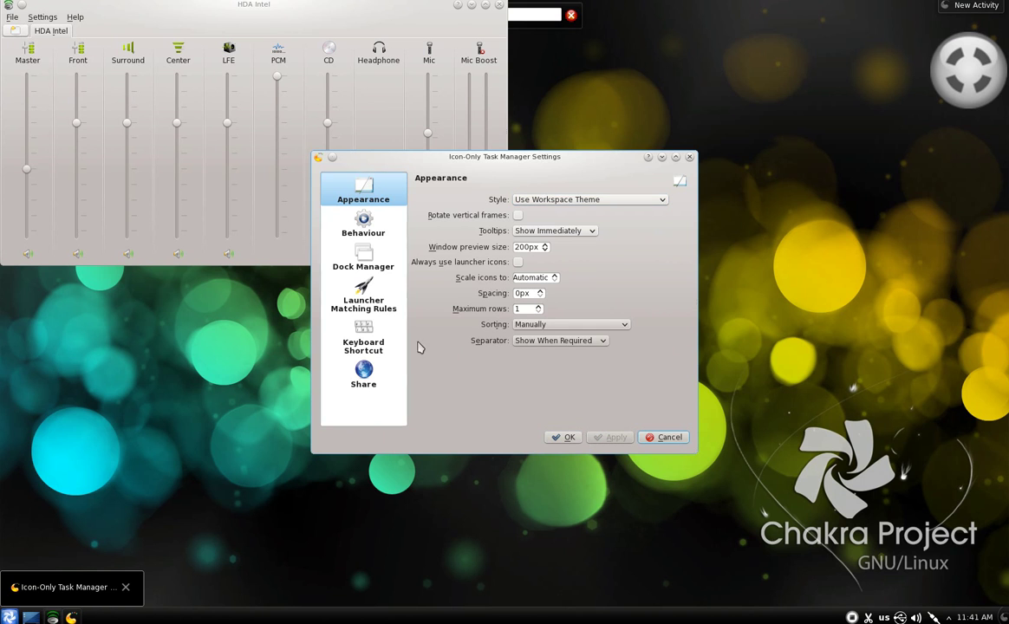
Apply the Use Indicators & Colored Background style to the task manager, and close its settings and the sound mixer.
click(555, 200)
click(563, 227)
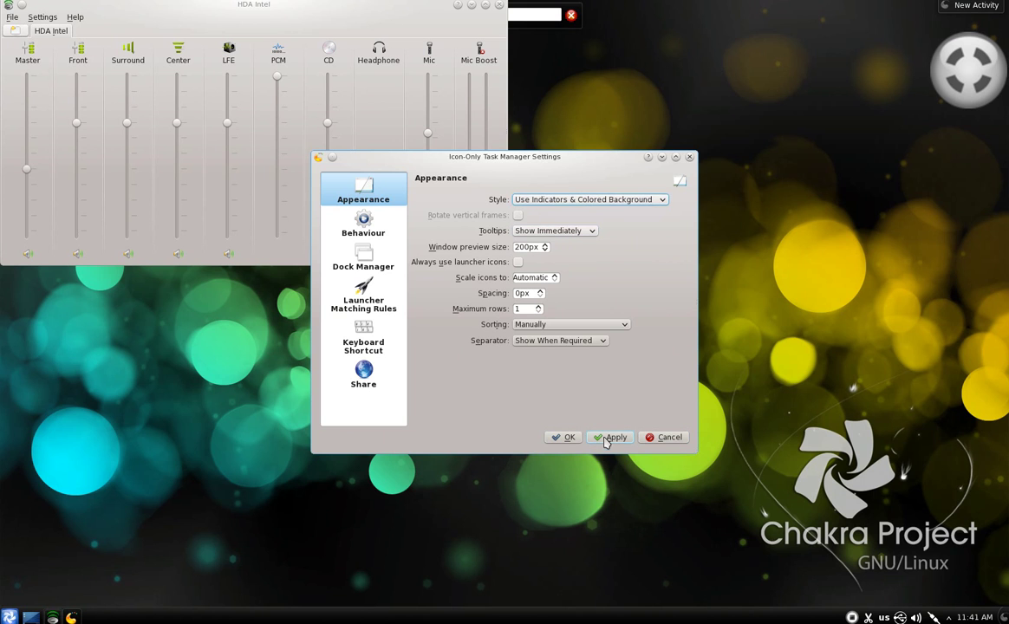
click(608, 437)
click(660, 437)
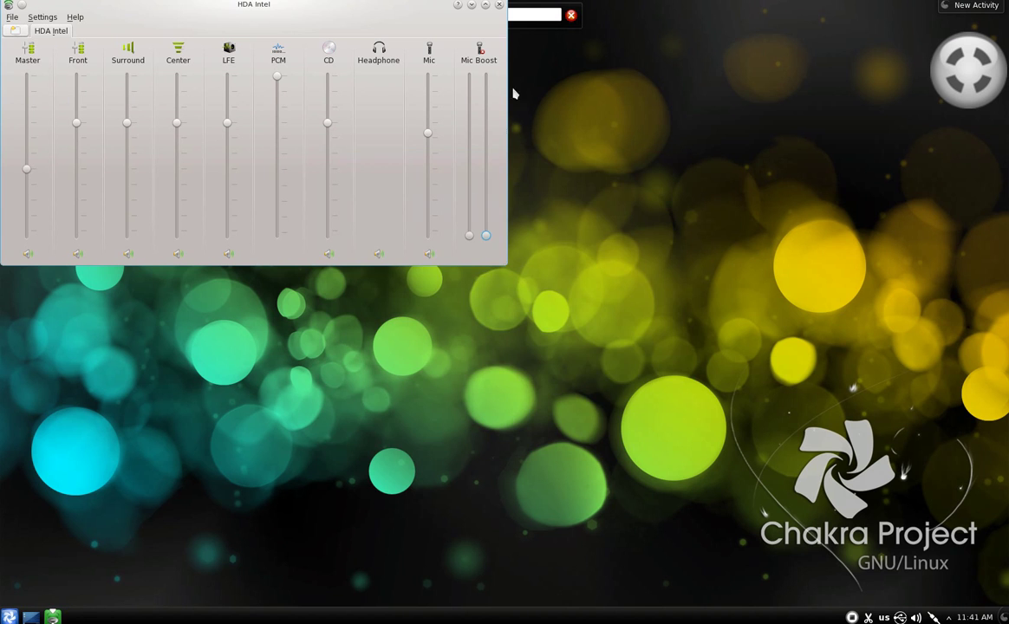
click(499, 4)
Apply the snowy mountain image 150949-DSC_0062-2560 as the desktop wallpaper and close the desktop settings.
right_click(595, 330)
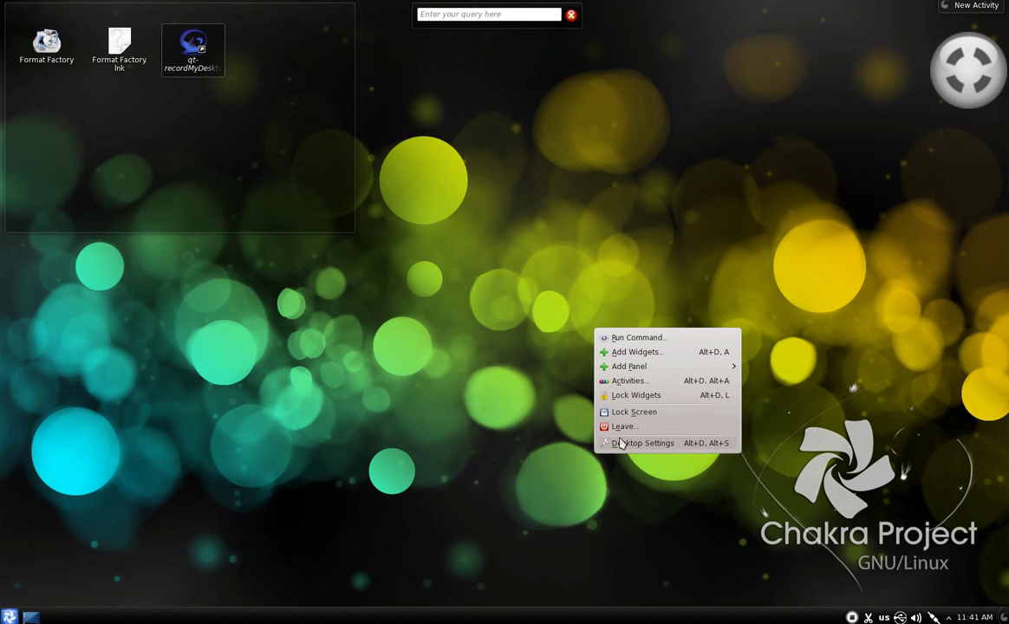
click(621, 442)
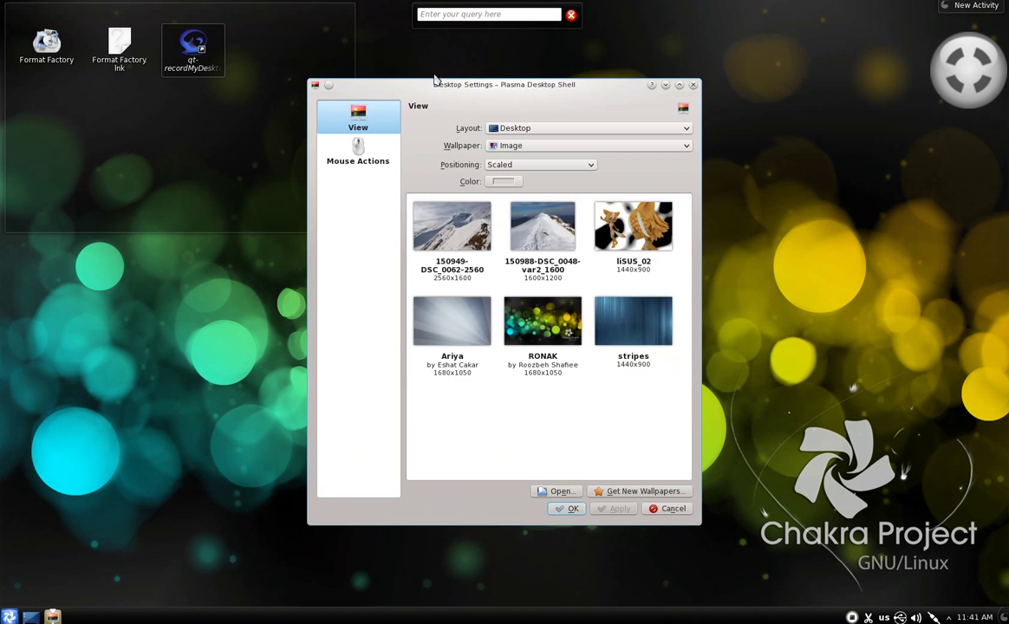
drag(538, 86, 660, 50)
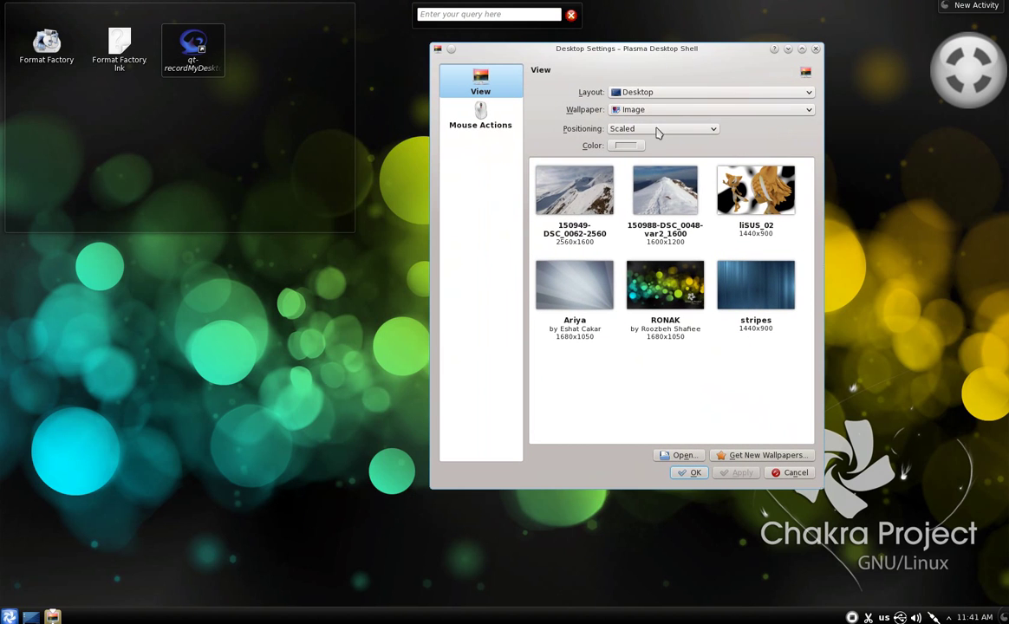
click(548, 195)
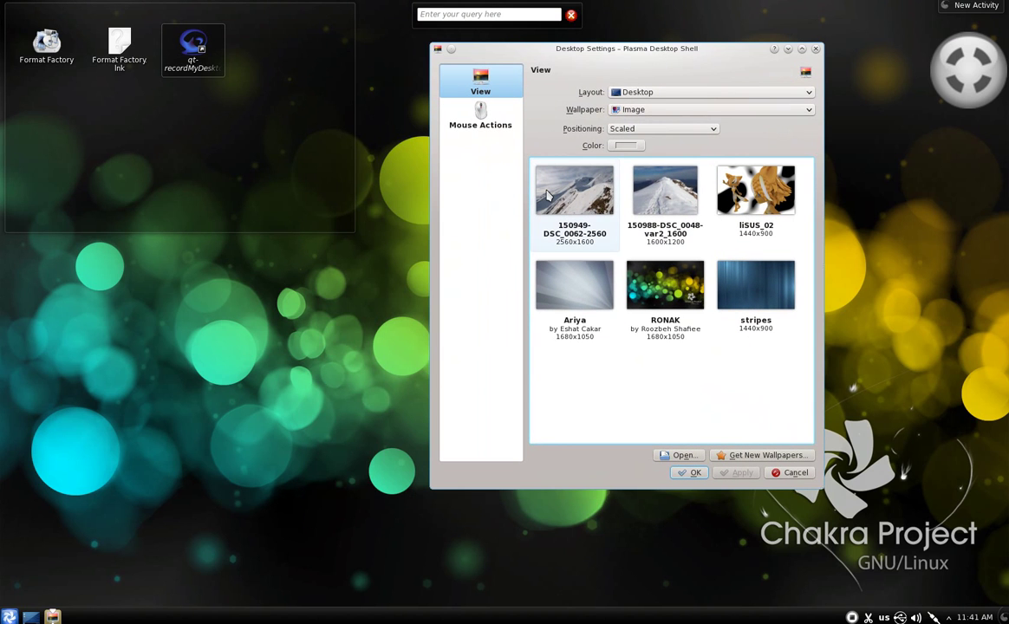
click(548, 195)
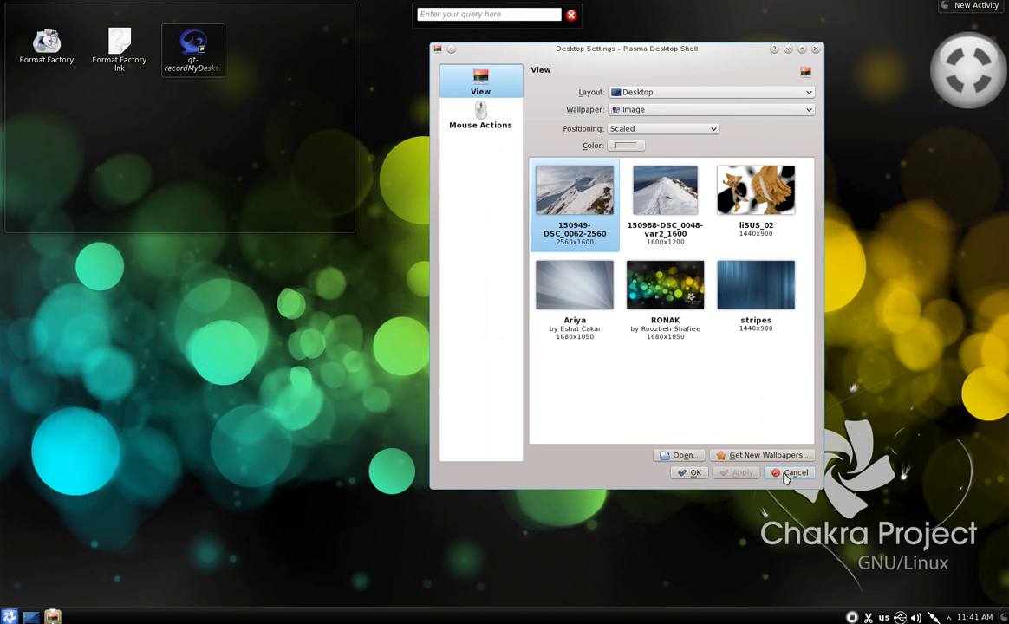
click(735, 472)
click(791, 472)
Launch System Settings from the application launcher's favorites and open the Workspace Appearance settings.
right_click(479, 440)
click(165, 473)
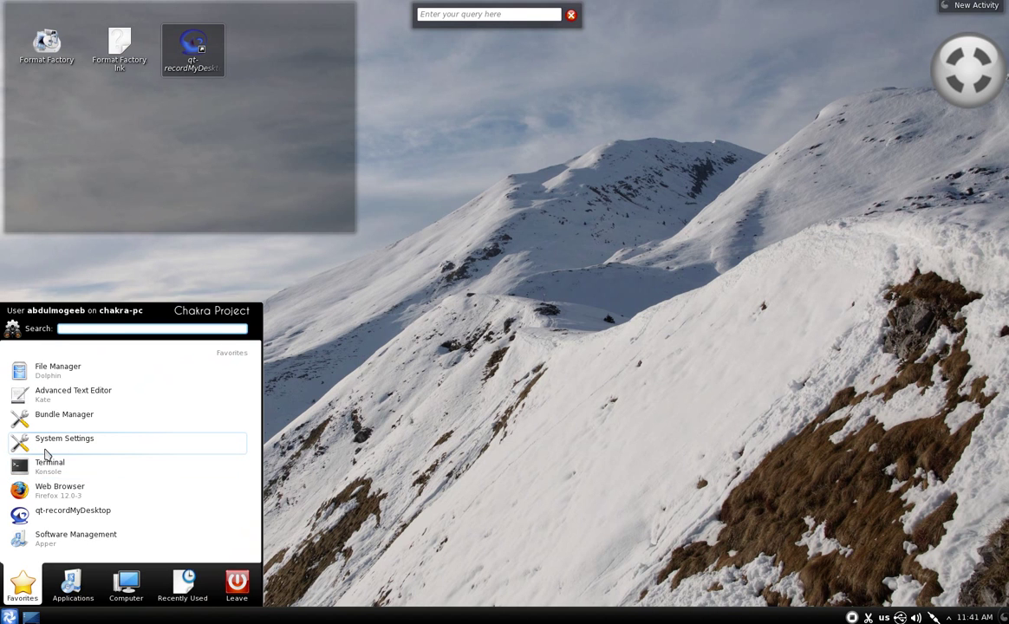
click(48, 454)
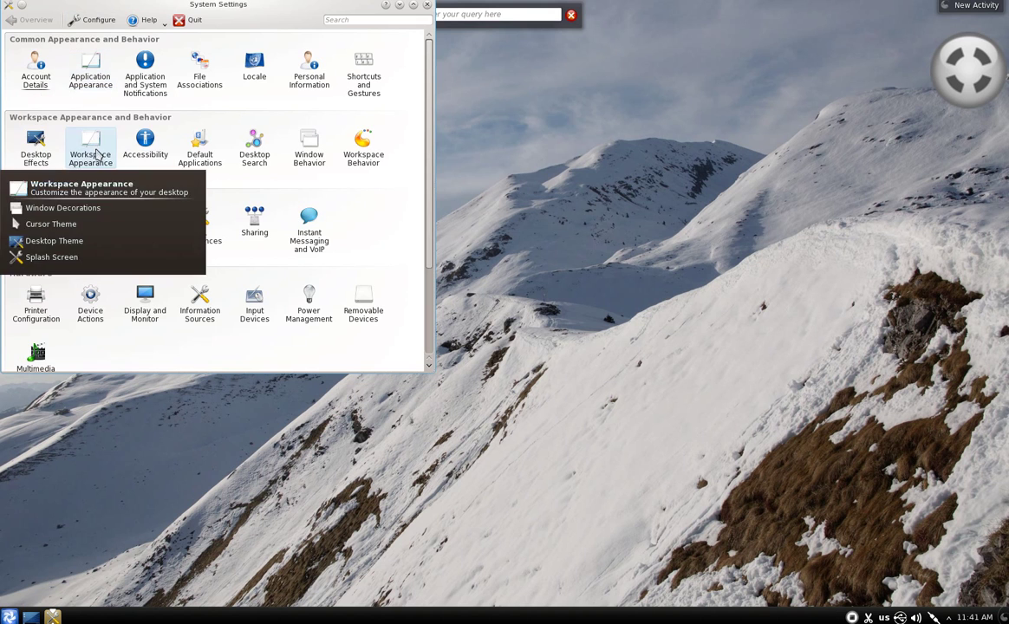
click(94, 149)
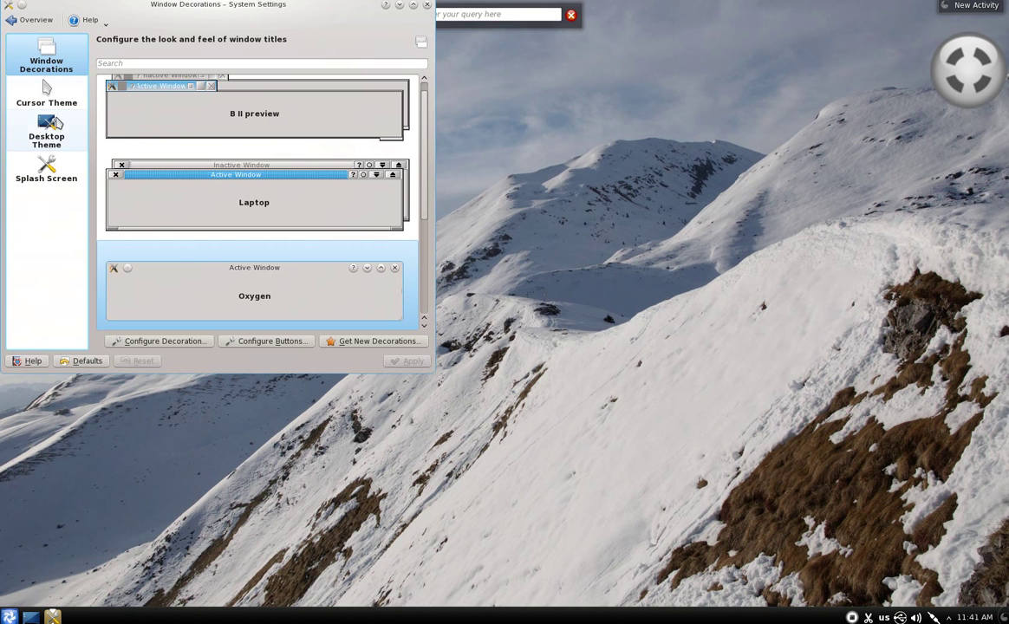
Apply the Air for netbooks desktop theme and close System Settings.
click(46, 132)
click(52, 97)
click(46, 135)
click(254, 165)
click(404, 359)
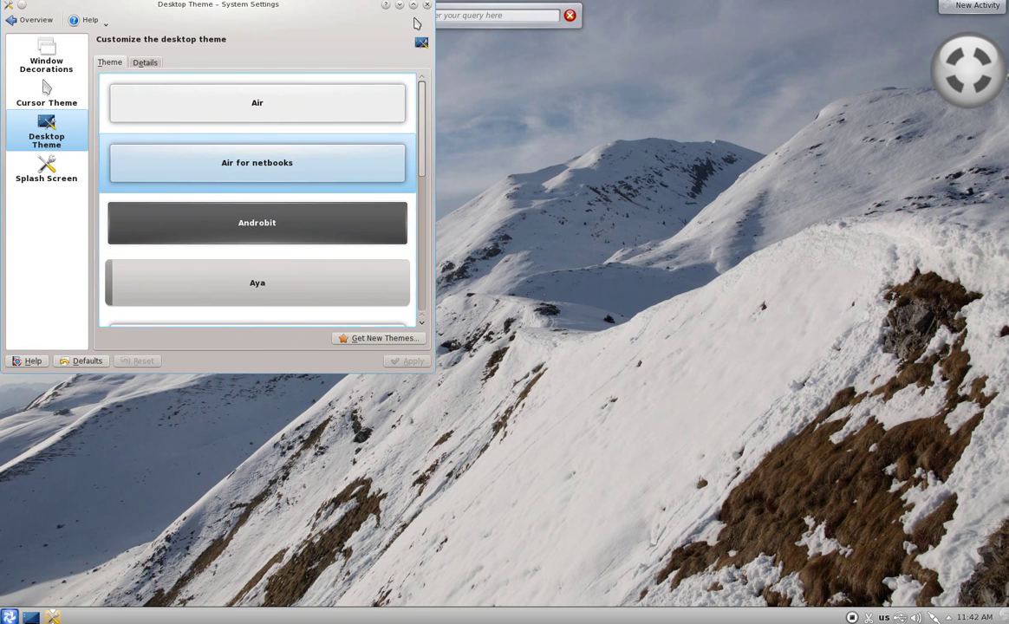
click(427, 5)
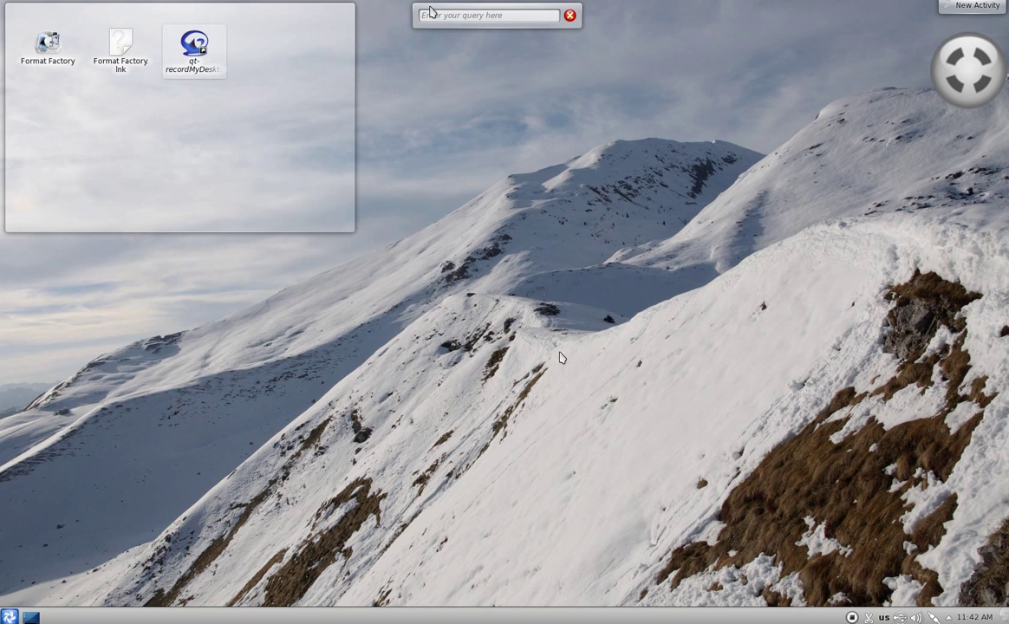